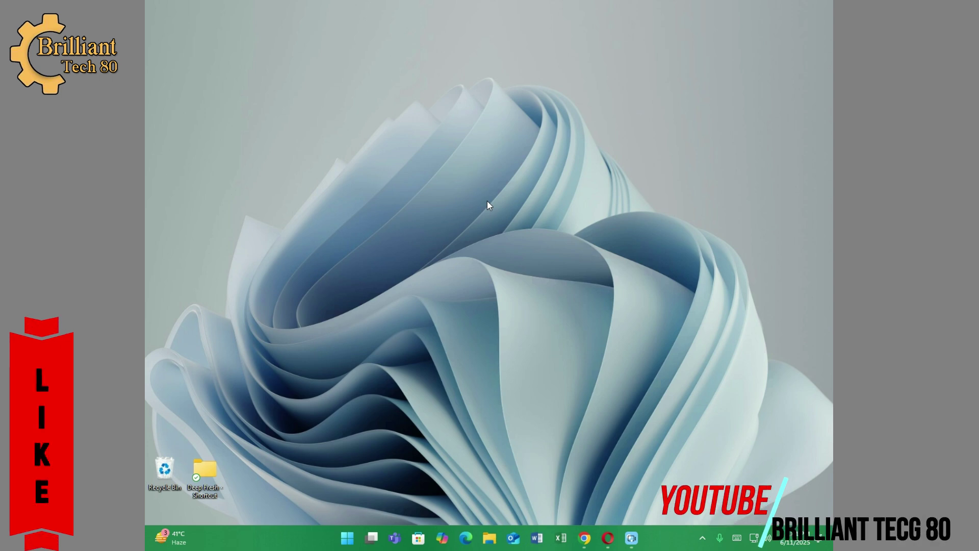
Download the free recoveryfoxai installer (24,770 KB) from the RecoveryFox page in Chrome.
{"action": "left_click", "coordinate": [585, 538]}
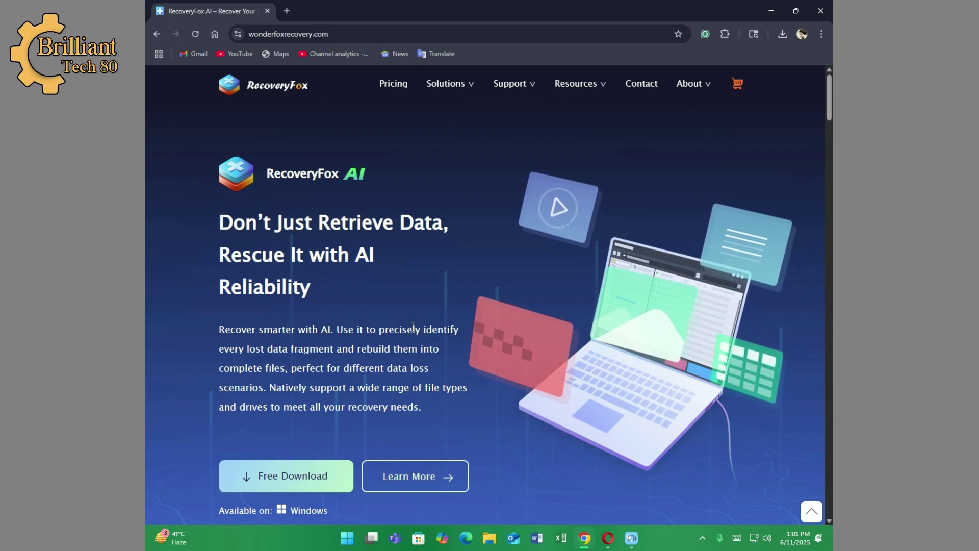
{"action": "scroll", "coordinate": [413, 327], "scroll_direction": "down", "scroll_amount": 7}
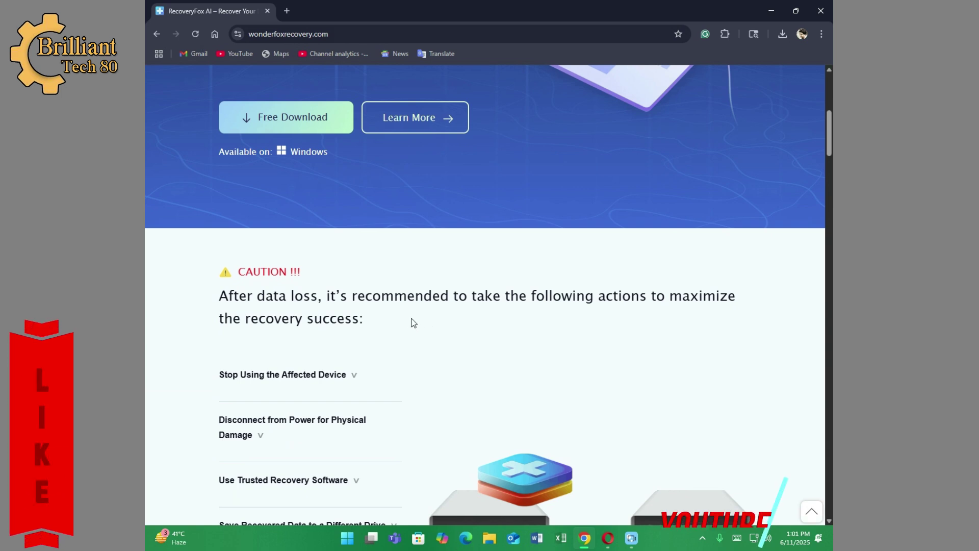
{"action": "scroll", "coordinate": [700, 374], "scroll_direction": "down", "scroll_amount": 10}
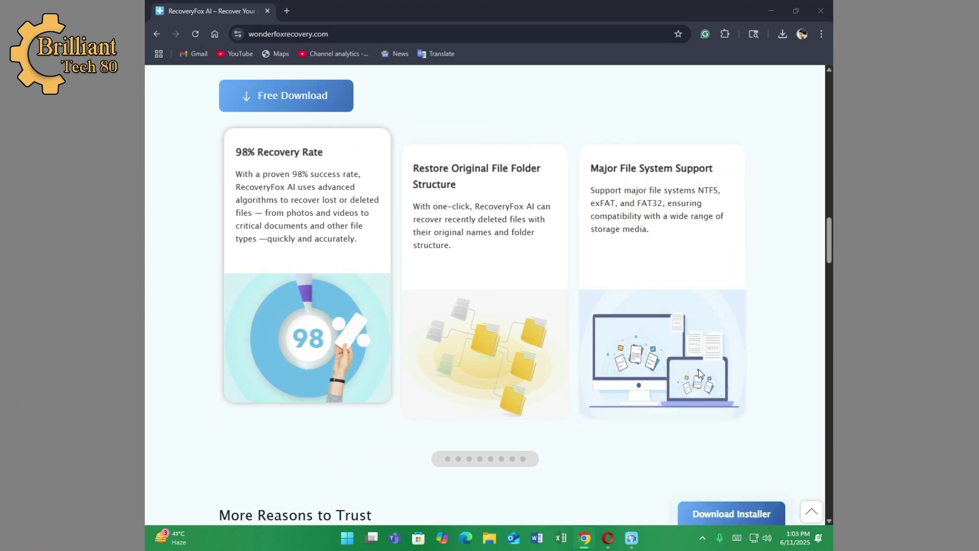
{"action": "scroll", "coordinate": [464, 168], "scroll_direction": "down", "scroll_amount": 5}
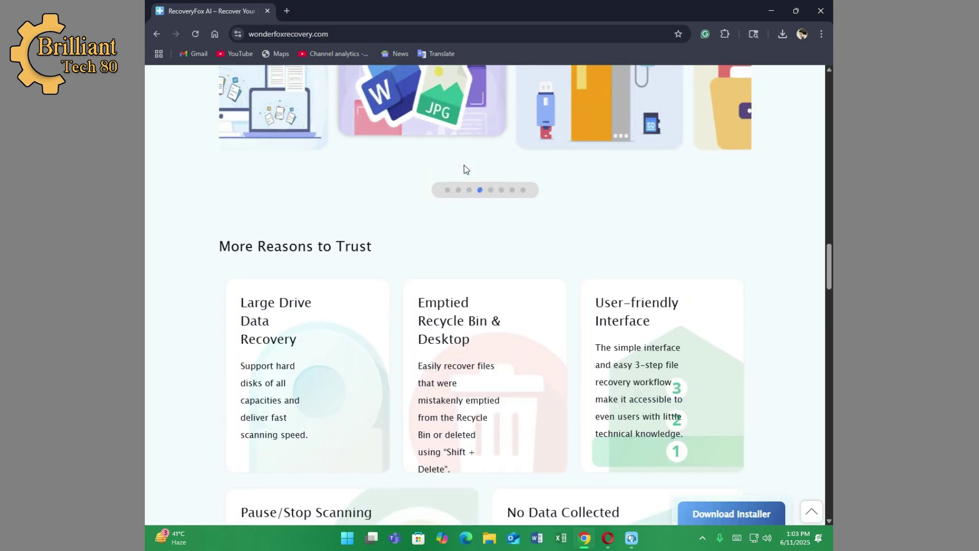
{"action": "scroll", "coordinate": [464, 168], "scroll_direction": "down", "scroll_amount": 7}
{"action": "scroll", "coordinate": [464, 169], "scroll_direction": "down", "scroll_amount": 5}
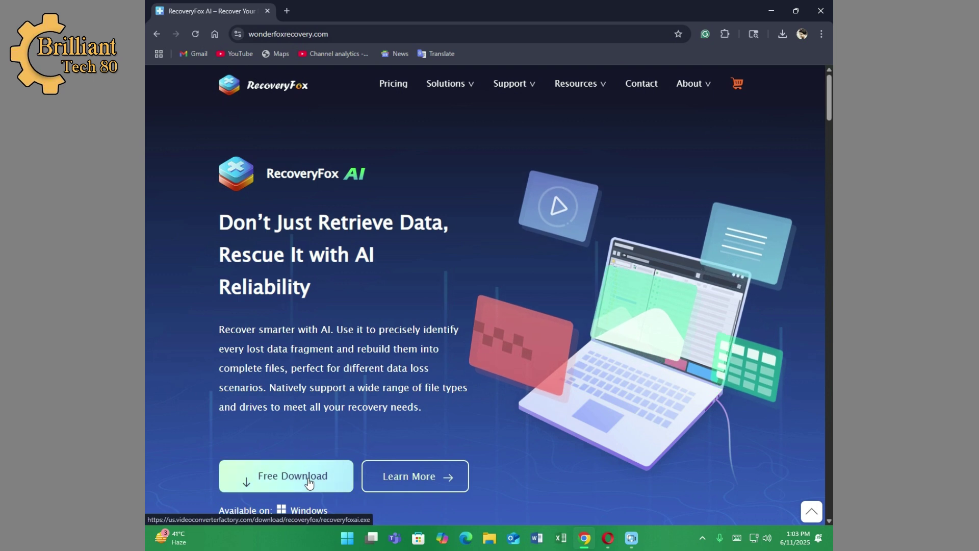
{"action": "left_click", "coordinate": [258, 477]}
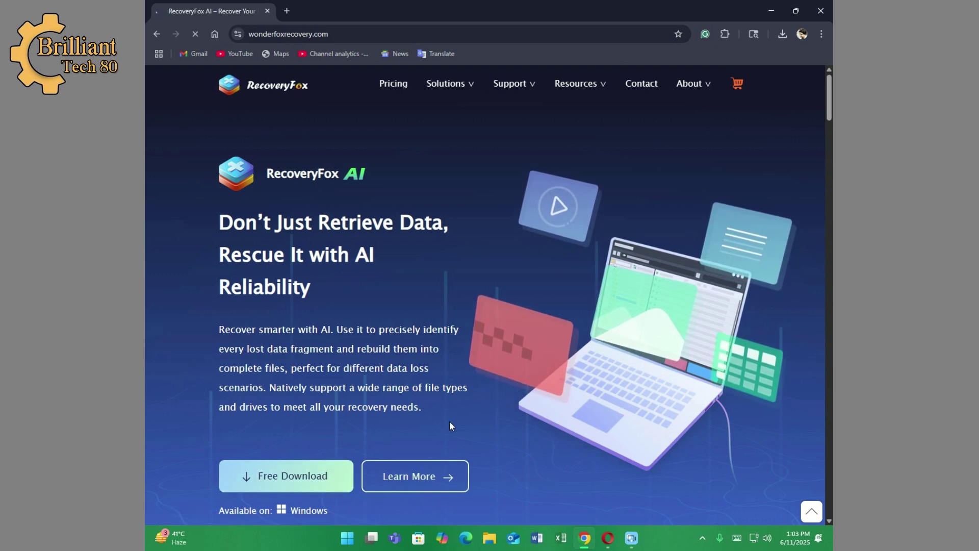
{"action": "left_click", "coordinate": [290, 477]}
{"action": "left_click", "coordinate": [781, 37]}
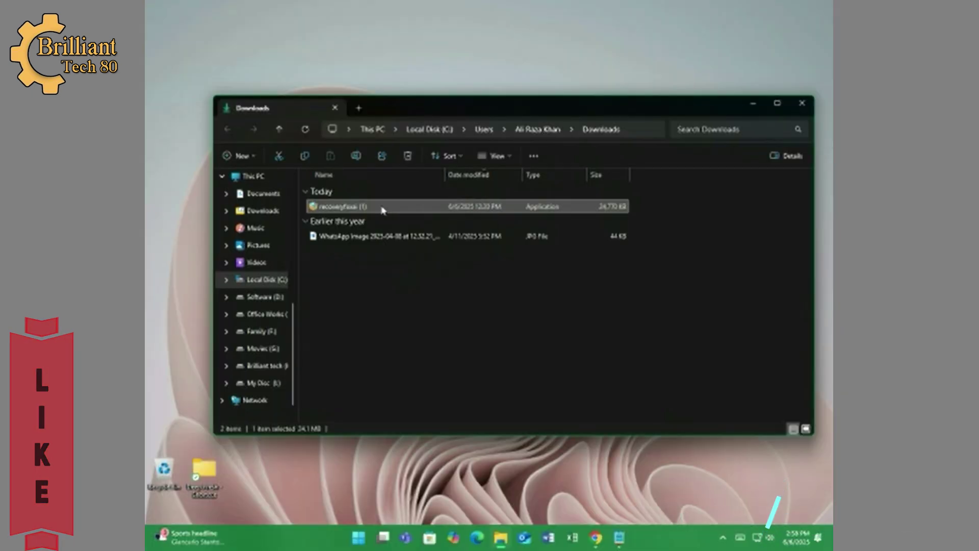
Run the recoveryfoxai installer in English, accept the licence and install RecoveryFox AI 1.0 to the default folder.
{"action": "double_click", "coordinate": [384, 210]}
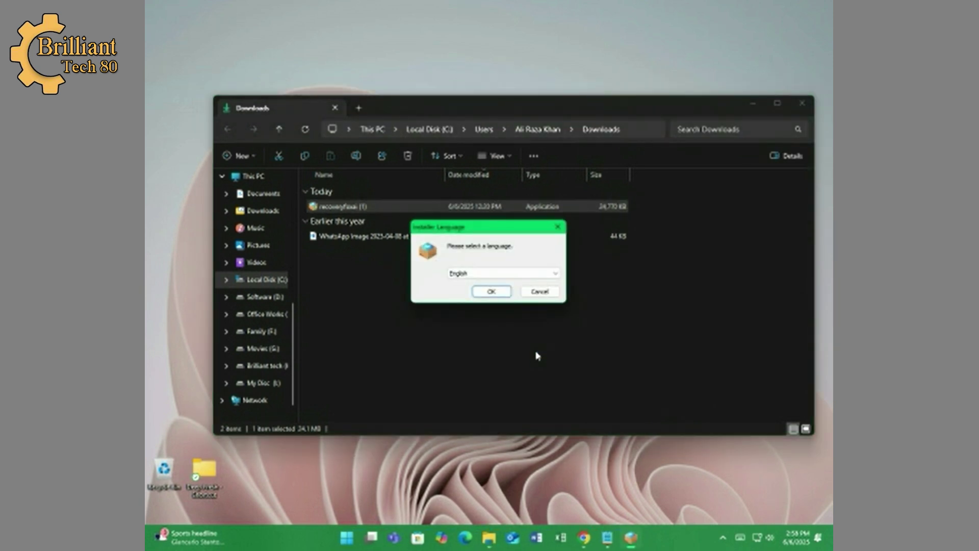
{"action": "left_click", "coordinate": [491, 292]}
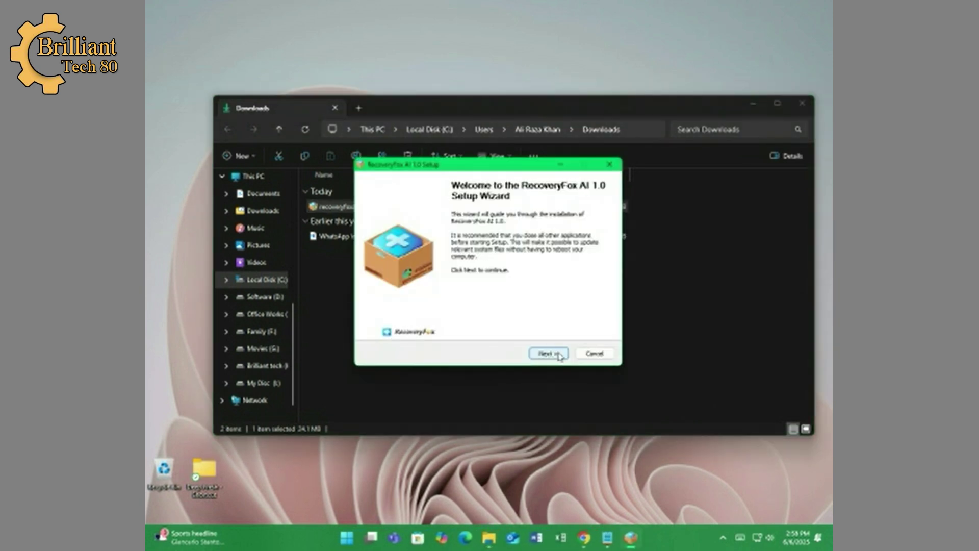
{"action": "left_click", "coordinate": [548, 353]}
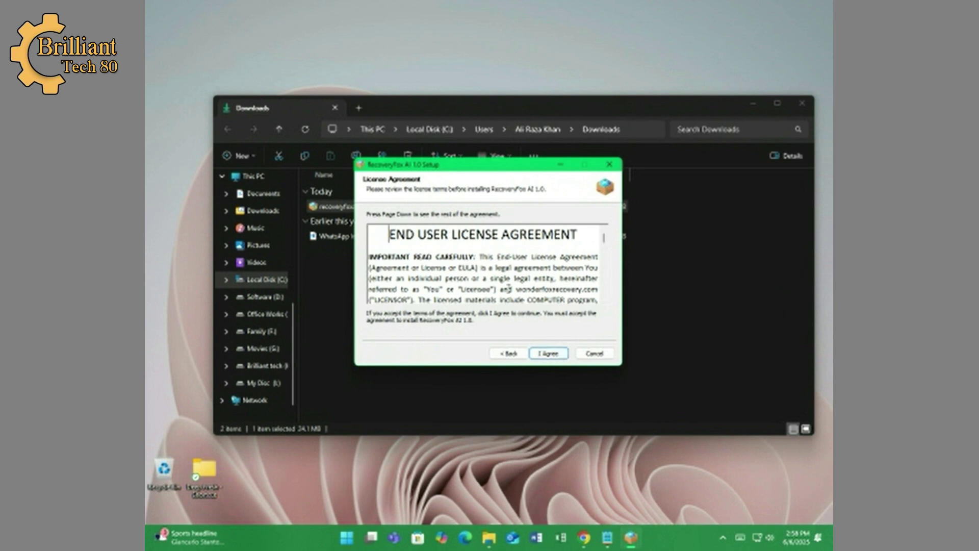
{"action": "scroll", "coordinate": [509, 288], "scroll_direction": "down", "scroll_amount": 10}
{"action": "left_click", "coordinate": [548, 354]}
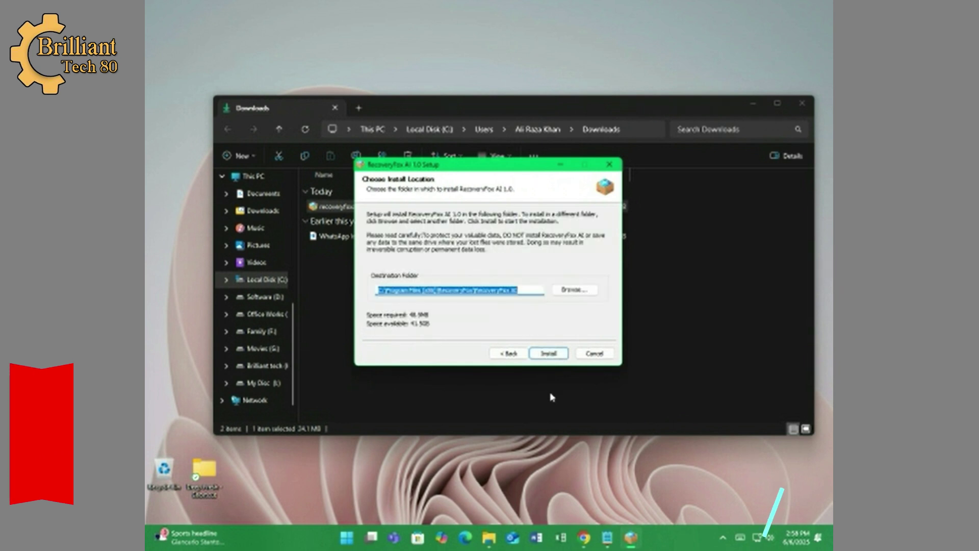
{"action": "left_click", "coordinate": [545, 353]}
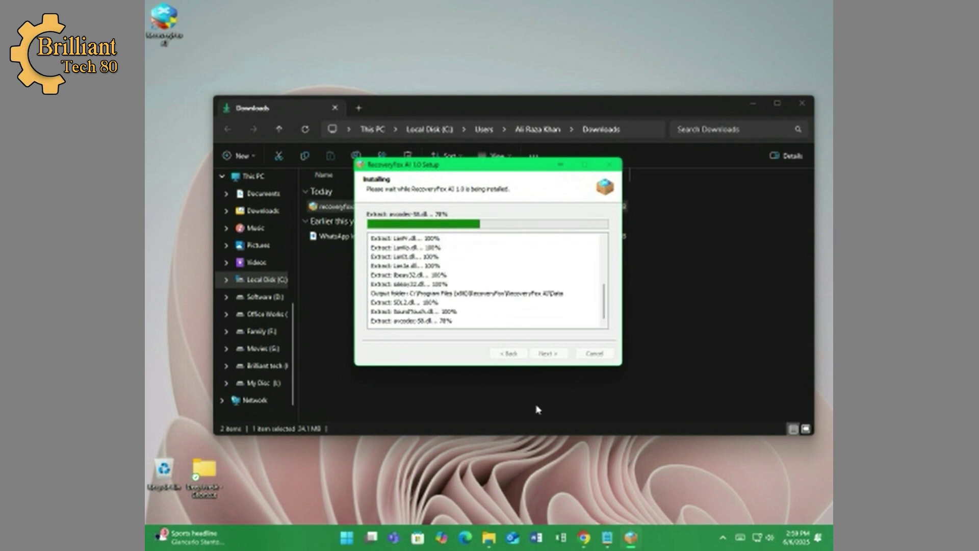
{"action": "left_click", "coordinate": [548, 353]}
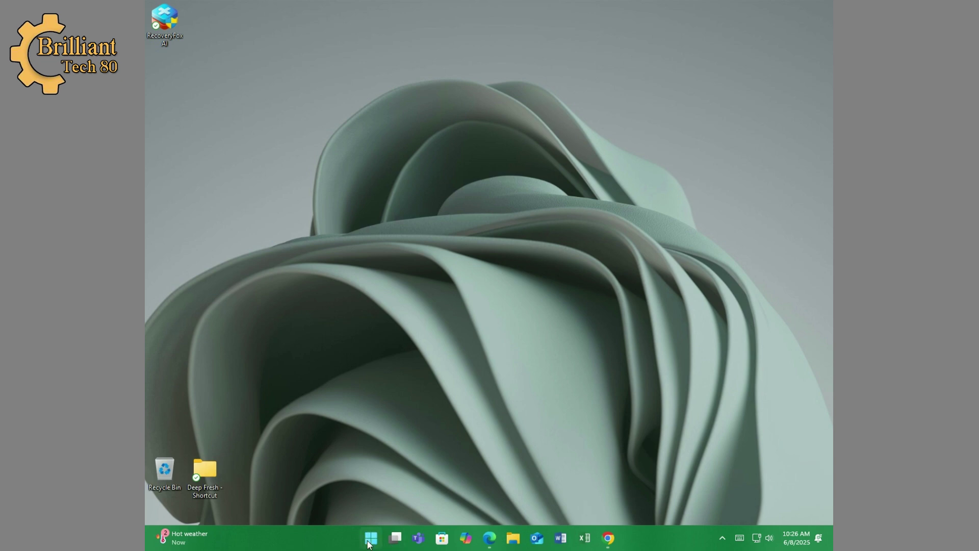
{"action": "left_click", "coordinate": [370, 538]}
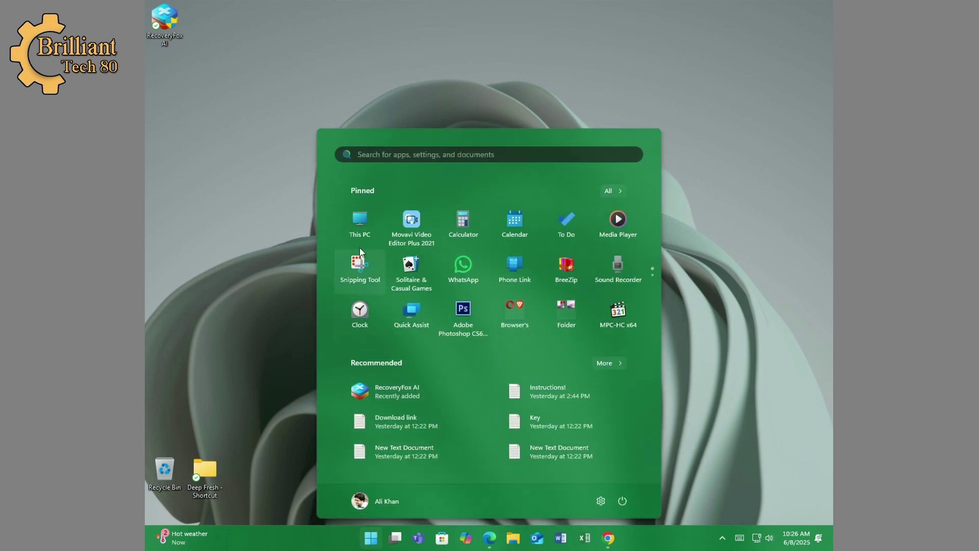
Open My Disc (I:) from This PC and permanently delete all 17 photos and videos on it.
{"action": "left_click", "coordinate": [360, 215]}
{"action": "left_click", "coordinate": [393, 344]}
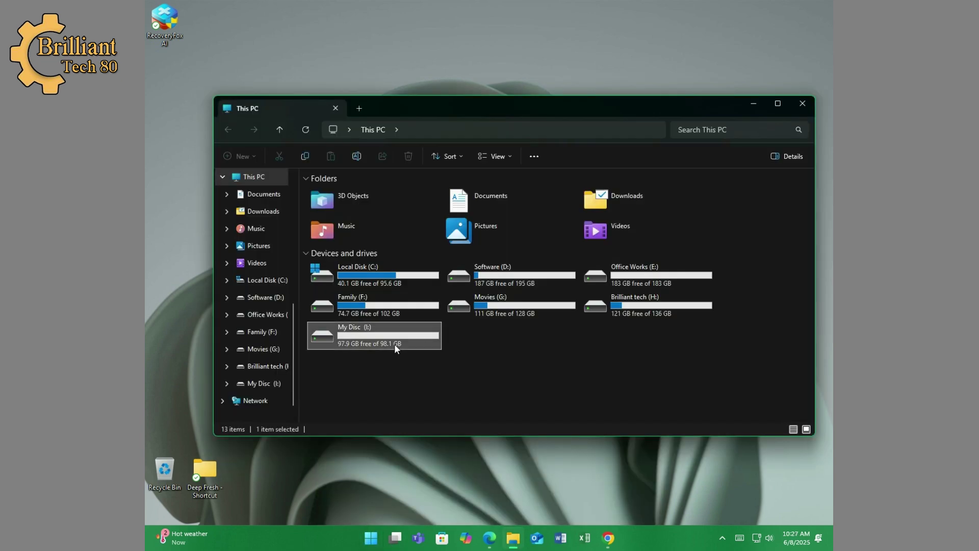
{"action": "double_click", "coordinate": [394, 344]}
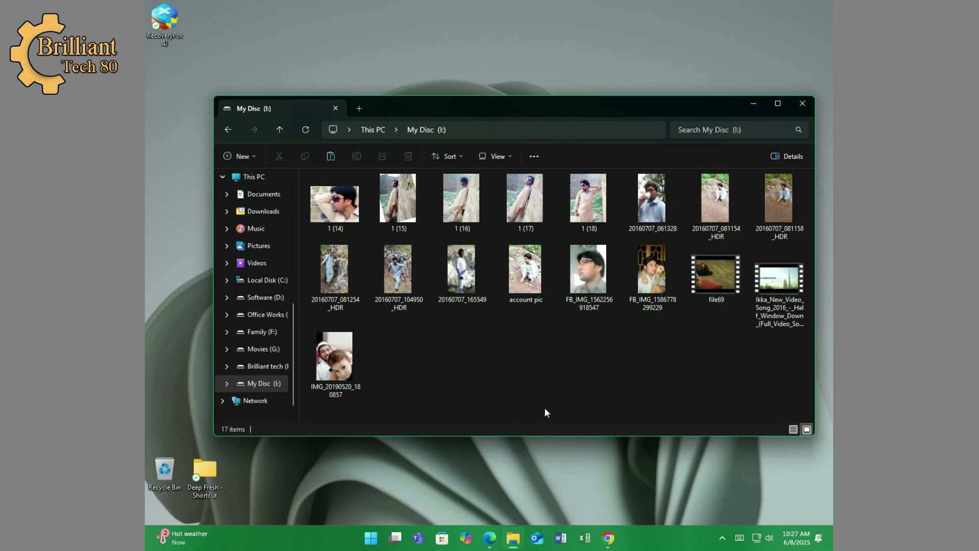
{"action": "key", "text": "ctrl+a"}
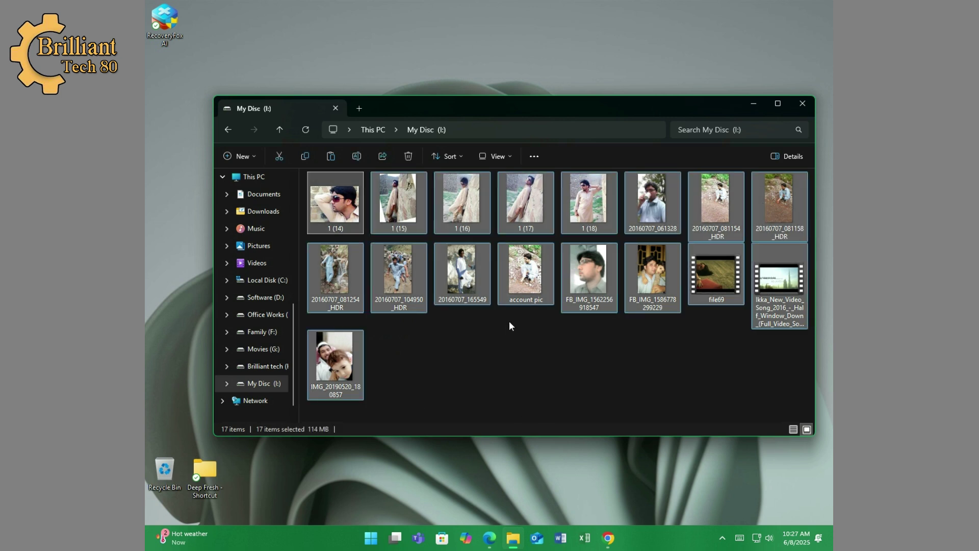
{"action": "right_click", "coordinate": [513, 278]}
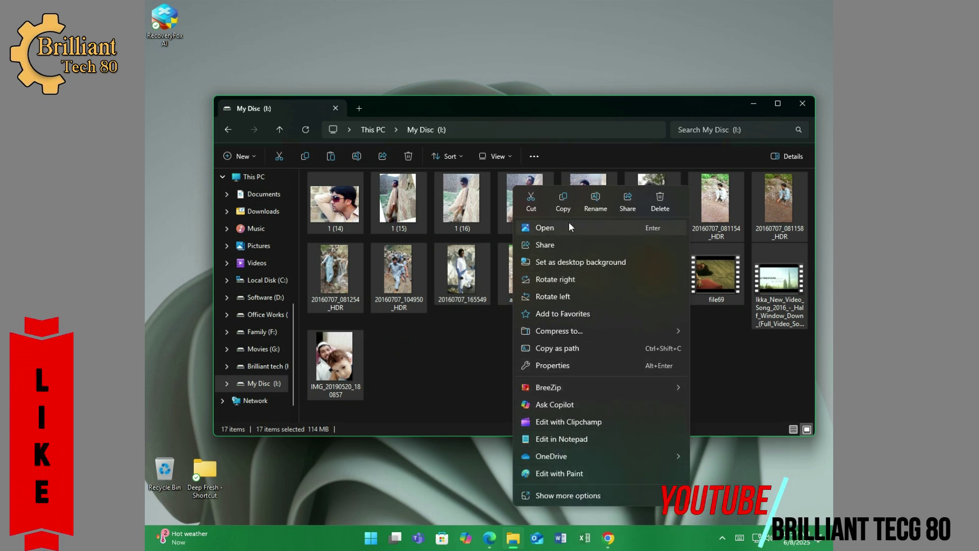
{"action": "left_click", "coordinate": [660, 202]}
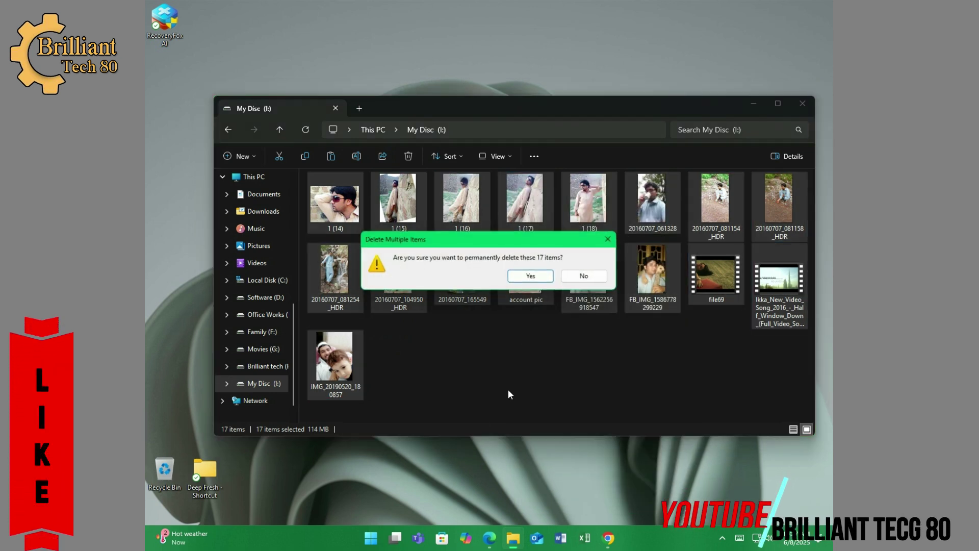
{"action": "left_click", "coordinate": [531, 276]}
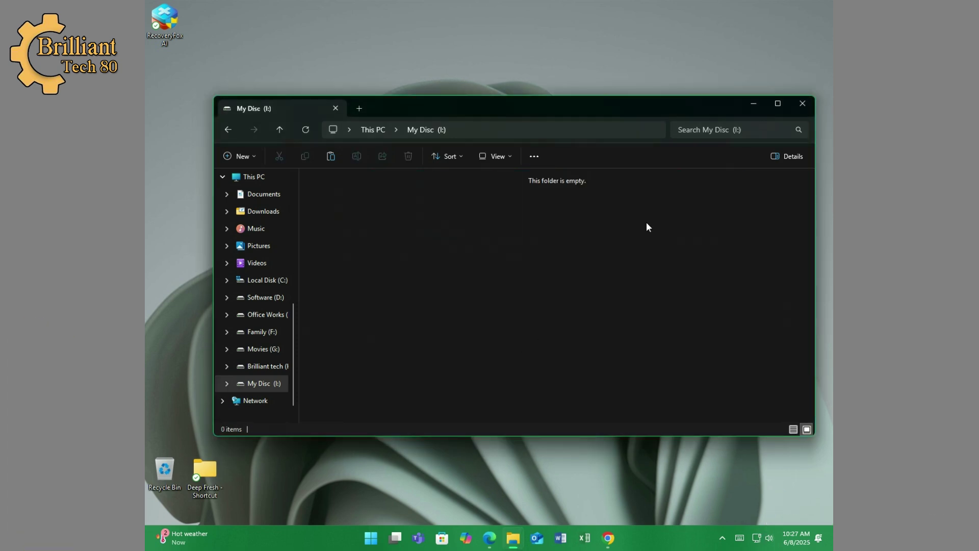
{"action": "left_click", "coordinate": [800, 113]}
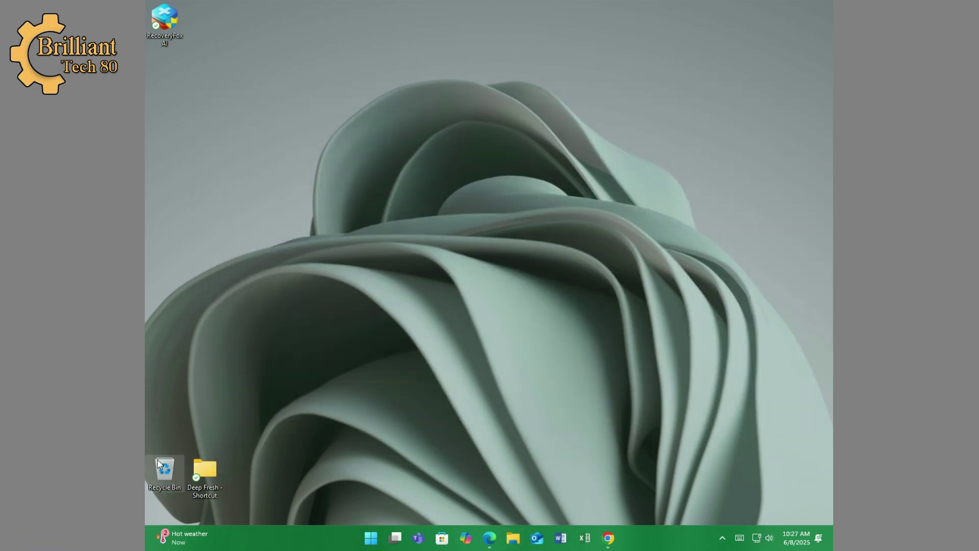
Refresh the desktop.
{"action": "right_click", "coordinate": [159, 464]}
{"action": "left_click", "coordinate": [397, 371]}
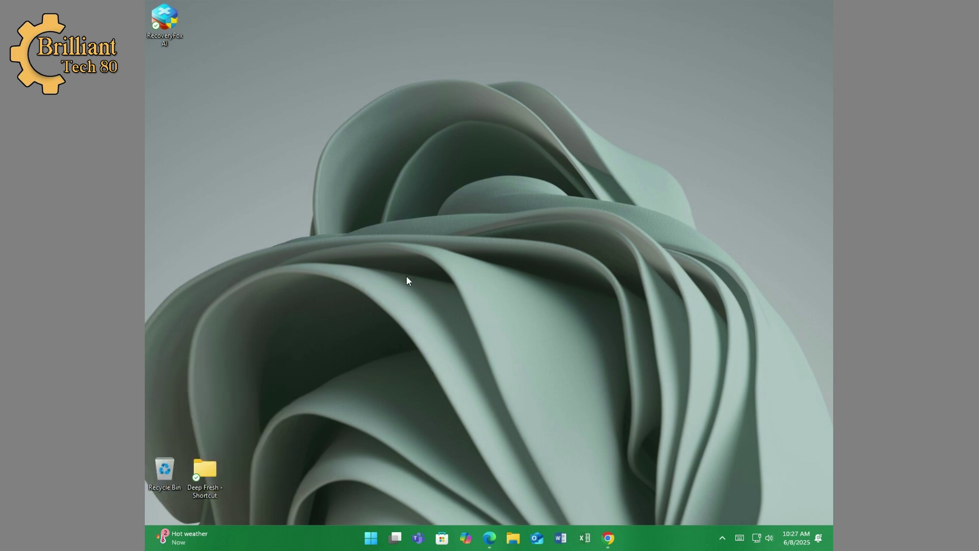
{"action": "right_click", "coordinate": [407, 308]}
{"action": "left_click", "coordinate": [449, 112]}
Quick-format My Disc (I:) as NTFS from This PC, then close File Explorer.
{"action": "left_click", "coordinate": [371, 536]}
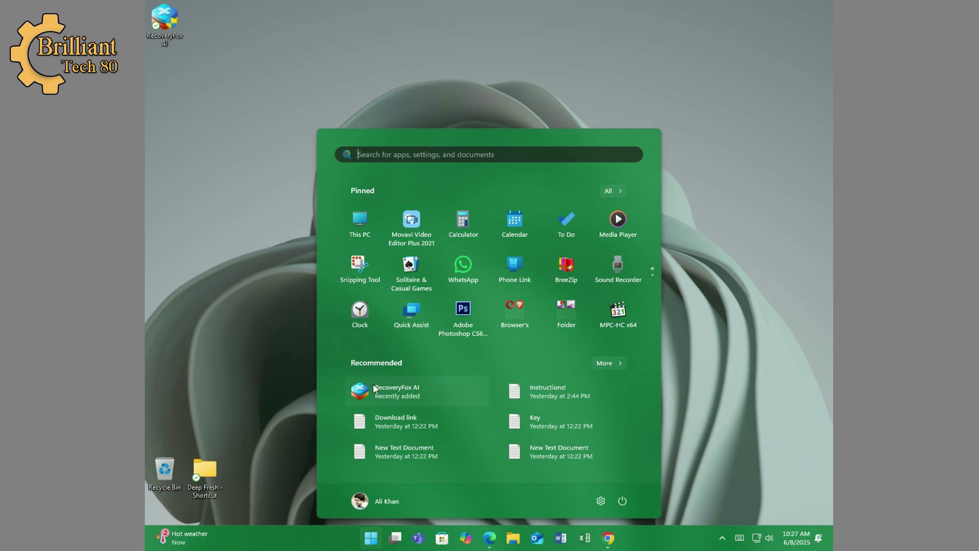
{"action": "left_click", "coordinate": [359, 223]}
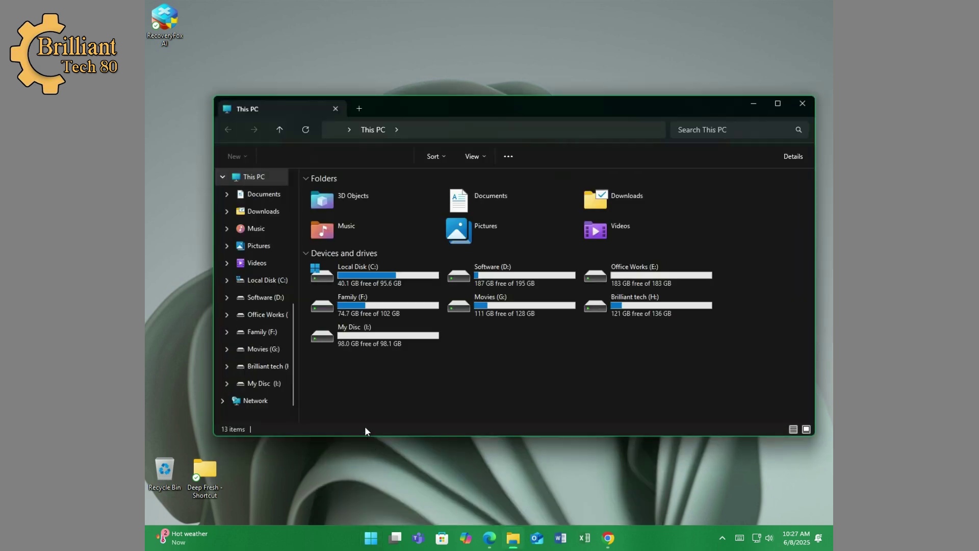
{"action": "right_click", "coordinate": [348, 344]}
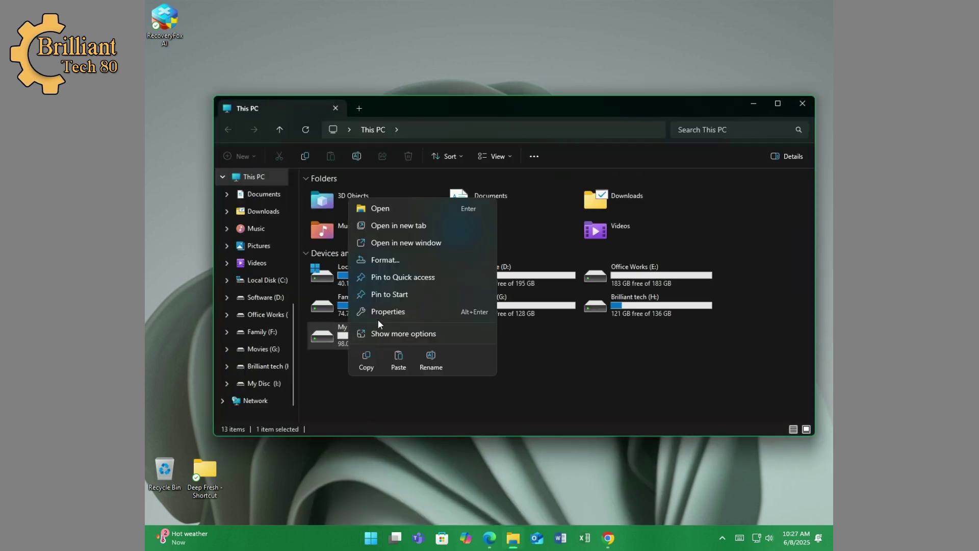
{"action": "left_click", "coordinate": [394, 260]}
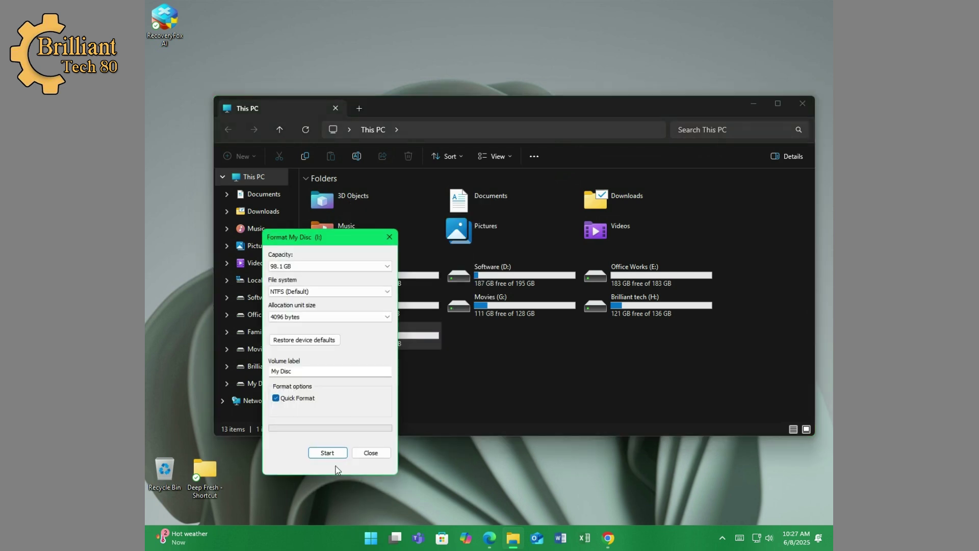
{"action": "left_click", "coordinate": [323, 454]}
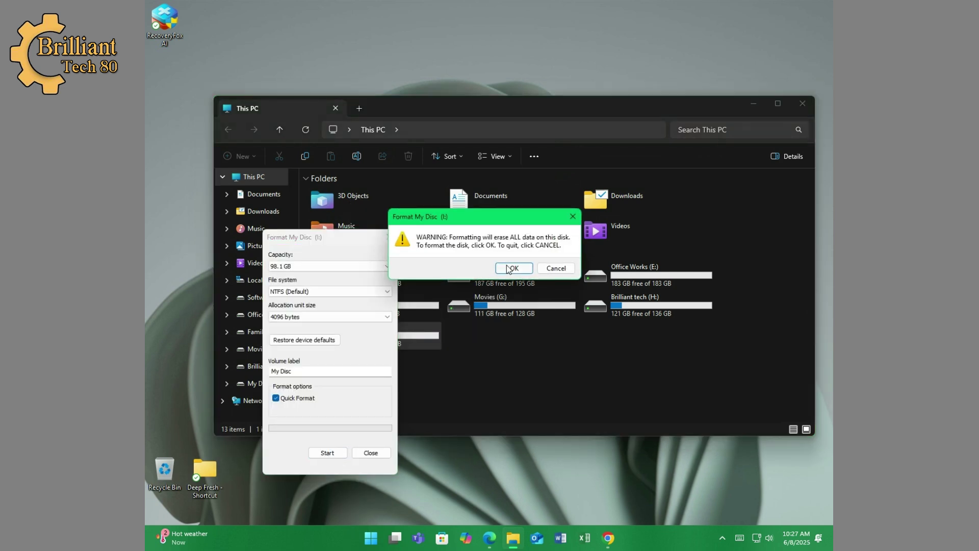
{"action": "left_click", "coordinate": [512, 268]}
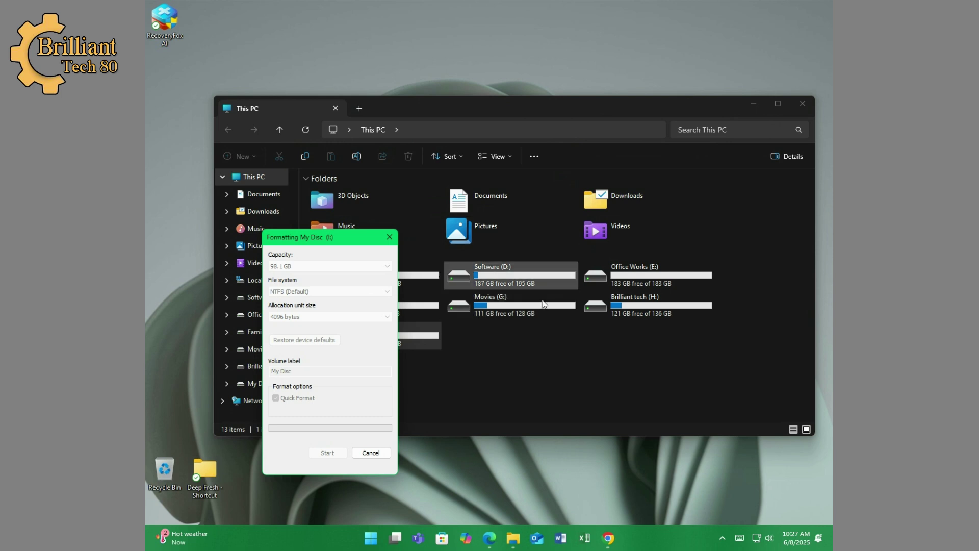
{"action": "left_click", "coordinate": [555, 266]}
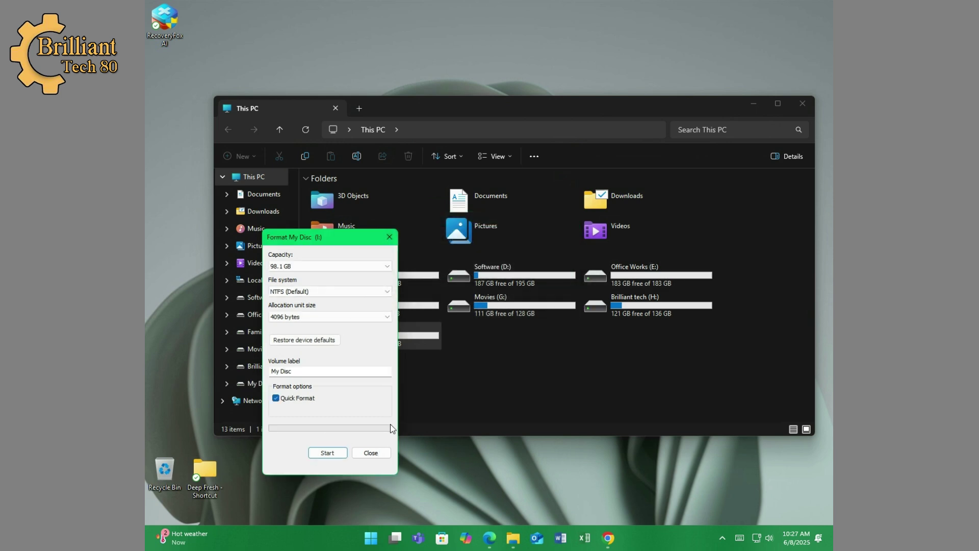
{"action": "left_click", "coordinate": [371, 453]}
{"action": "left_click", "coordinate": [801, 104]}
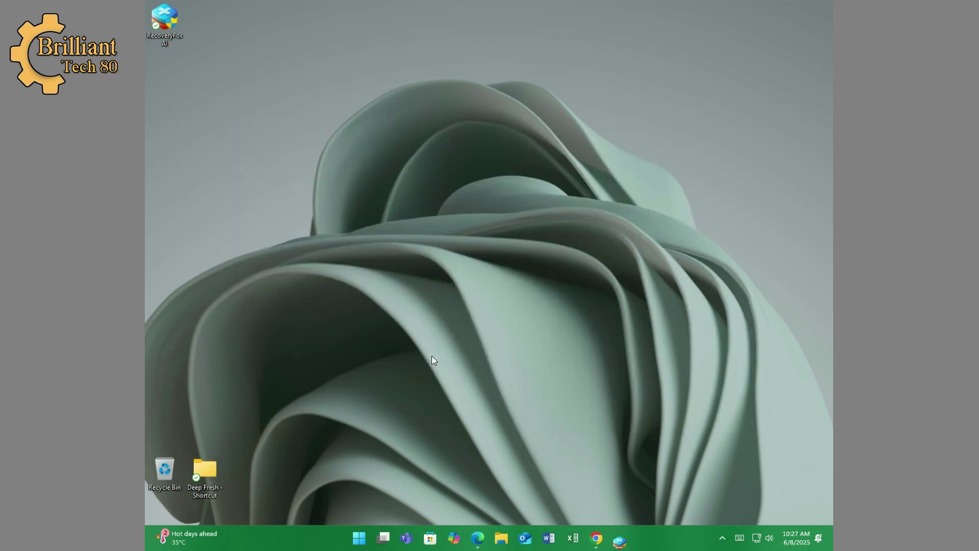
Start a RecoveryFox AI scan of the My Disc (I:) drive from the drive list.
{"action": "scroll", "coordinate": [528, 271], "scroll_direction": "down", "scroll_amount": 1}
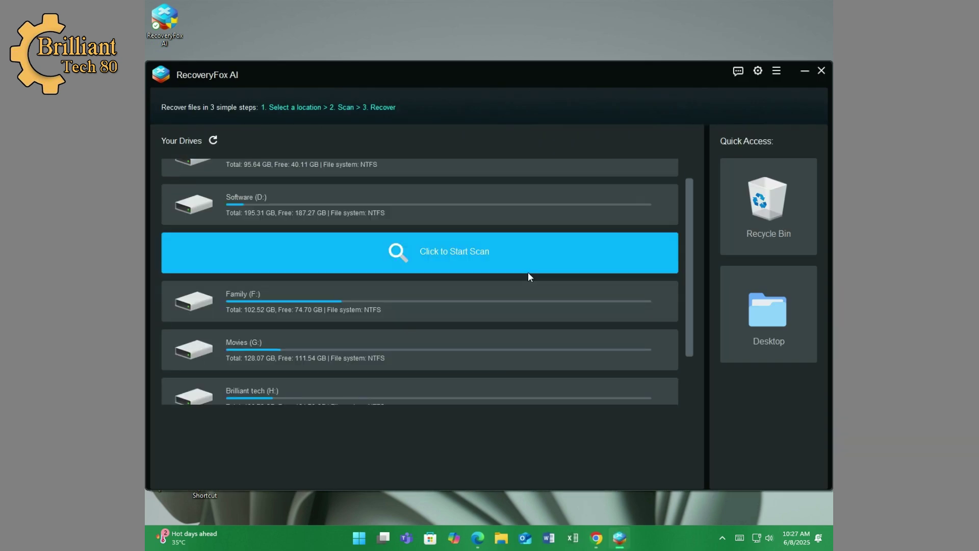
{"action": "scroll", "coordinate": [412, 291], "scroll_direction": "down", "scroll_amount": 1}
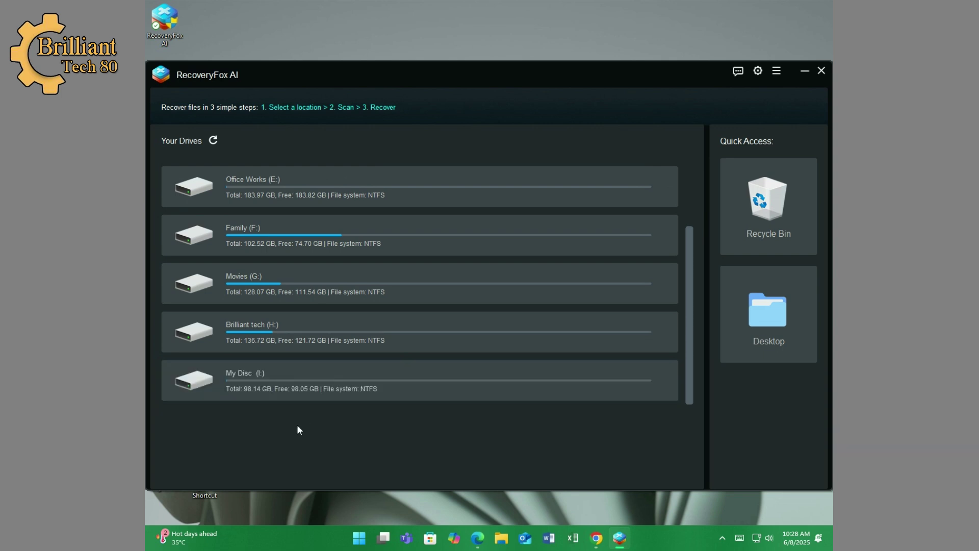
{"action": "left_click", "coordinate": [571, 383]}
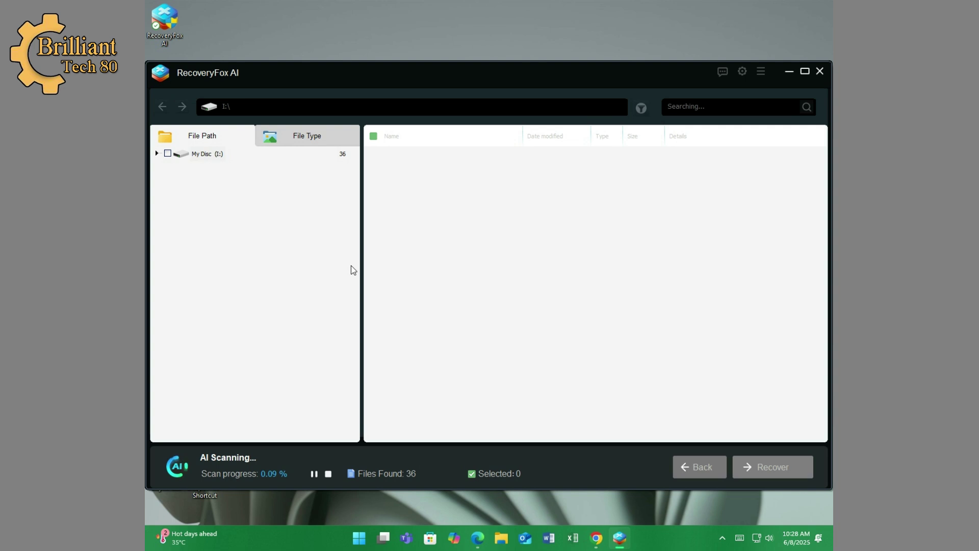
Expand the My Disc (I:) AI Scan results, pause, preview the mp4, jpg and Embedded files, then resume.
{"action": "left_click", "coordinate": [158, 154]}
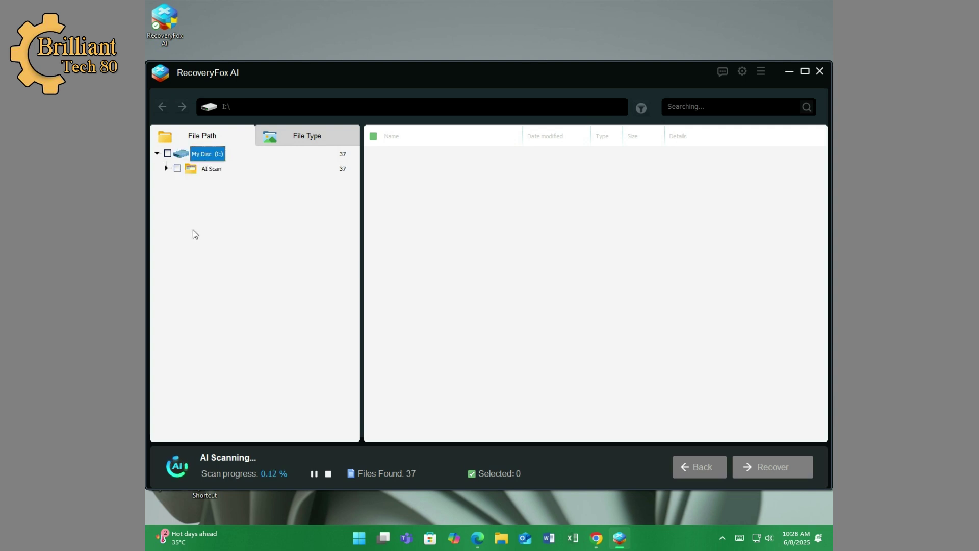
{"action": "left_click", "coordinate": [166, 171]}
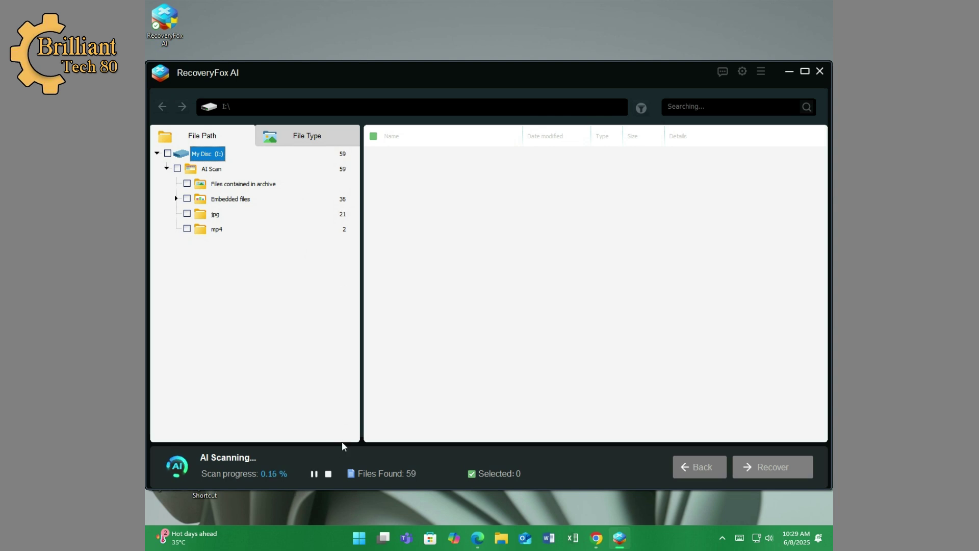
{"action": "left_click", "coordinate": [314, 474]}
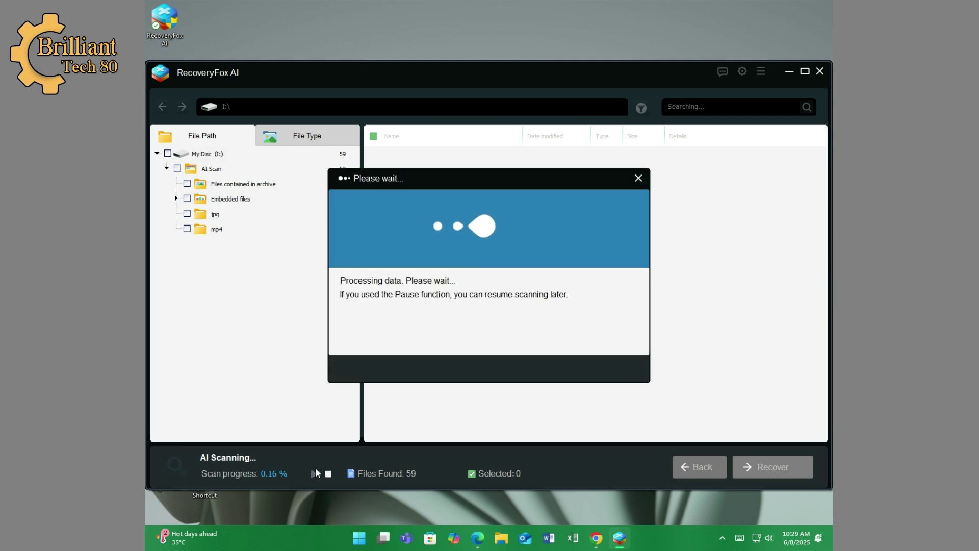
{"action": "left_click", "coordinate": [200, 230]}
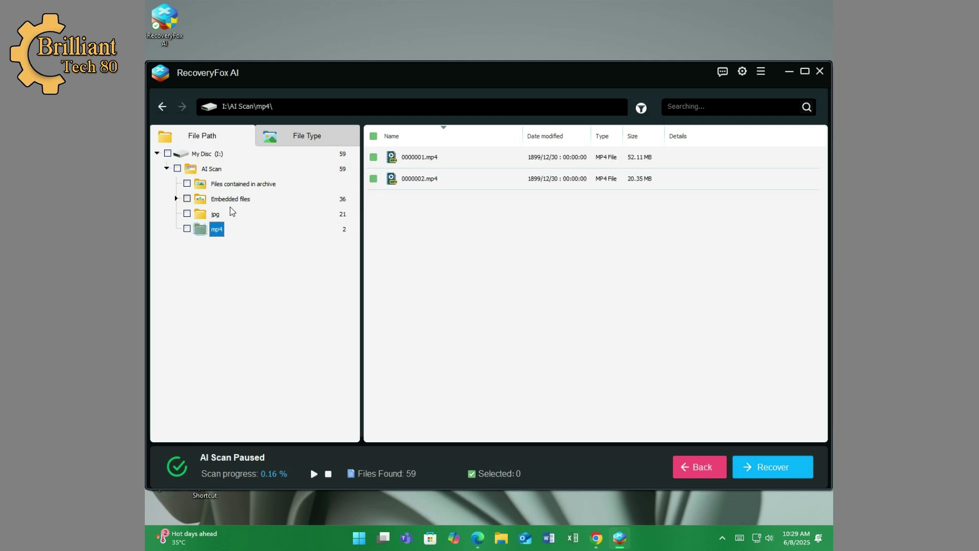
{"action": "left_click", "coordinate": [203, 217]}
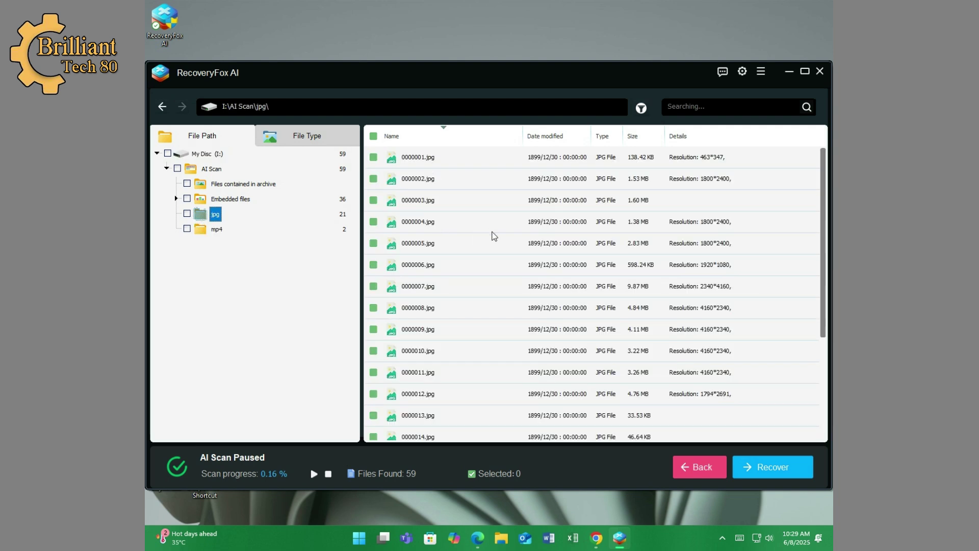
{"action": "left_click", "coordinate": [200, 200]}
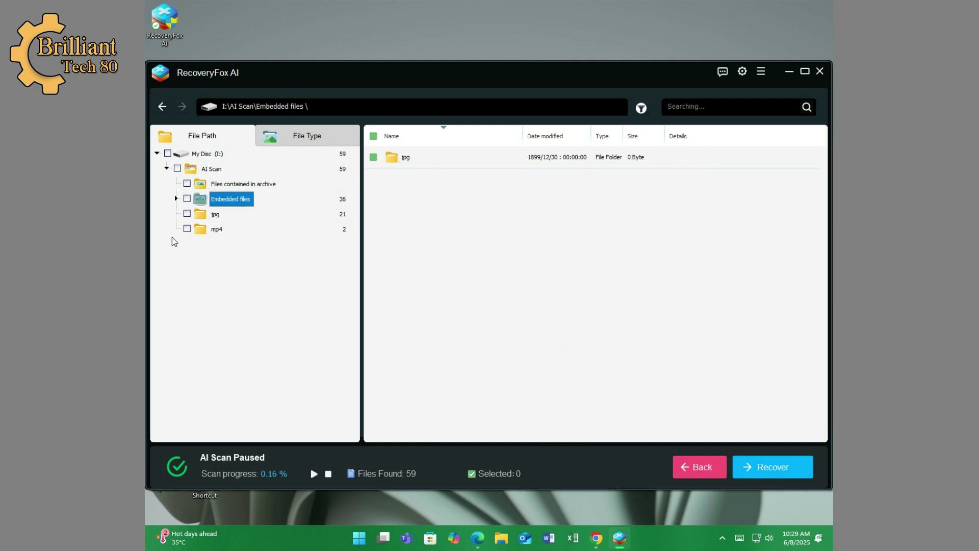
{"action": "left_click", "coordinate": [313, 474]}
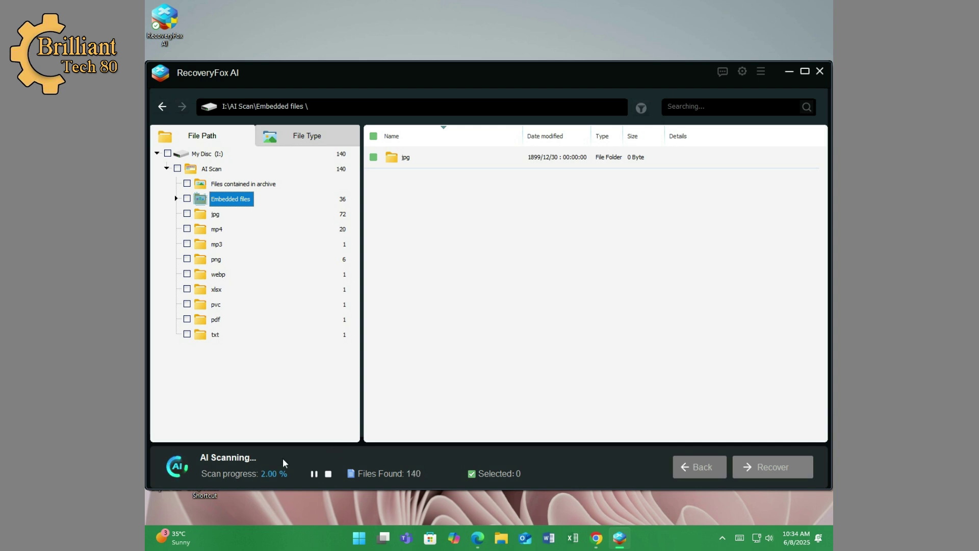
Pause again, preview the jpg, mp3, png, xlsx, pvc, pdf and txt files, and request stopping the scan.
{"action": "left_click", "coordinate": [314, 473]}
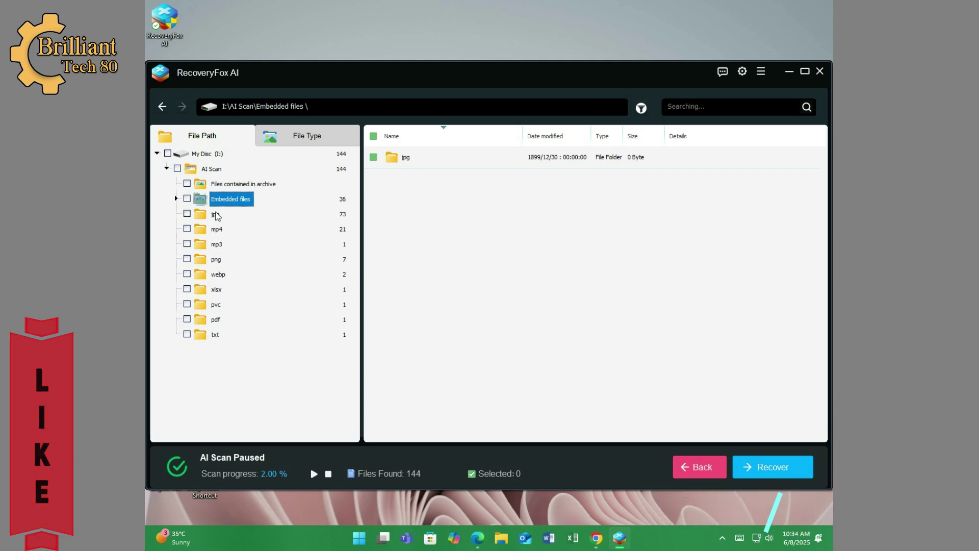
{"action": "left_click", "coordinate": [216, 215]}
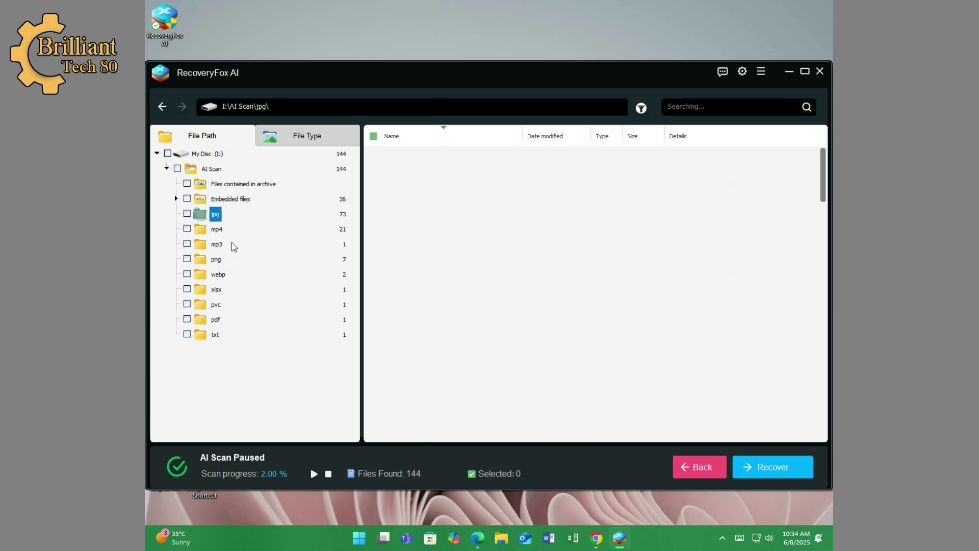
{"action": "left_click", "coordinate": [213, 245]}
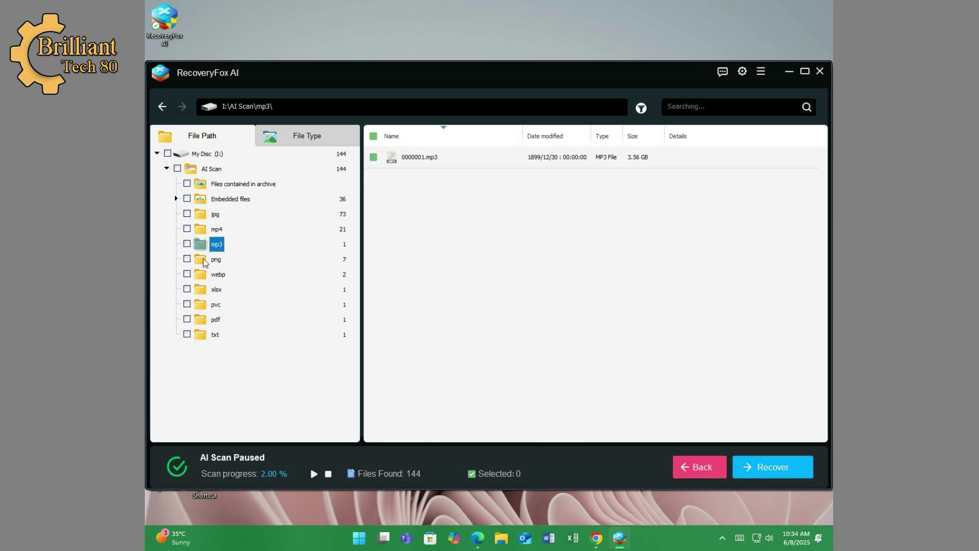
{"action": "left_click", "coordinate": [205, 261]}
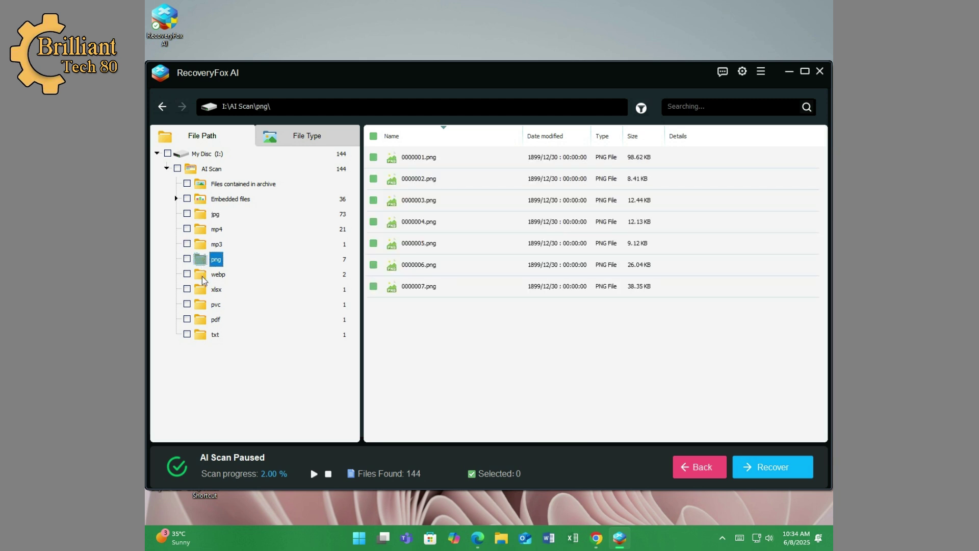
{"action": "left_click", "coordinate": [203, 290]}
{"action": "left_click", "coordinate": [200, 306]}
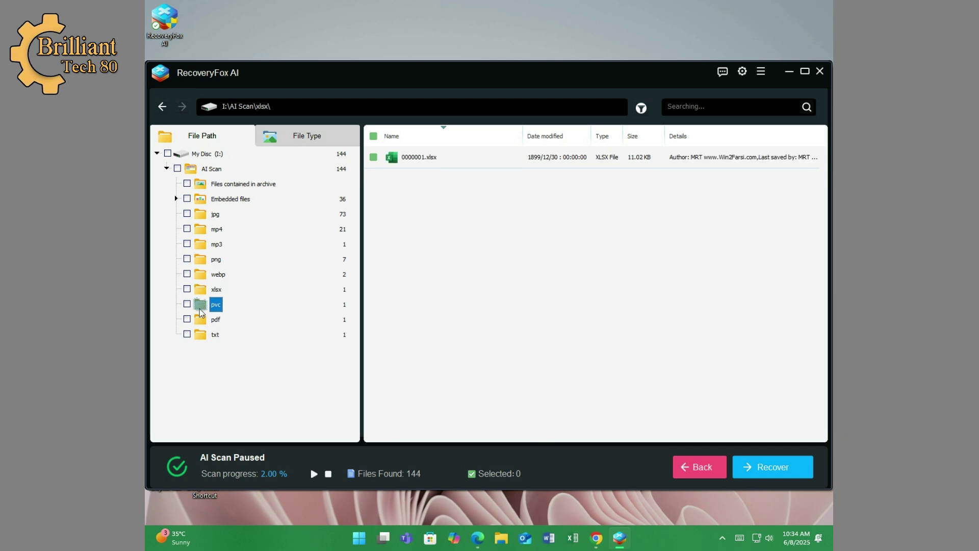
{"action": "left_click", "coordinate": [203, 320]}
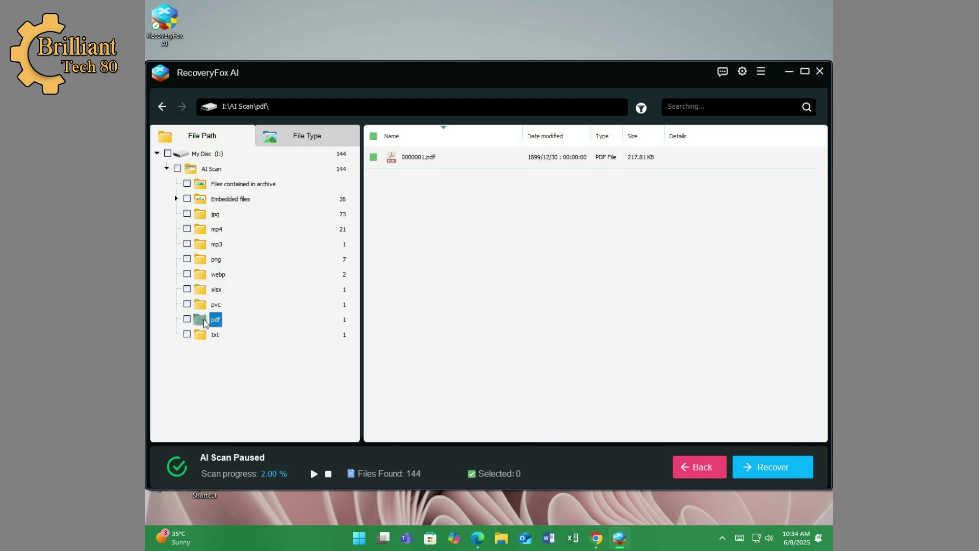
{"action": "left_click", "coordinate": [202, 335]}
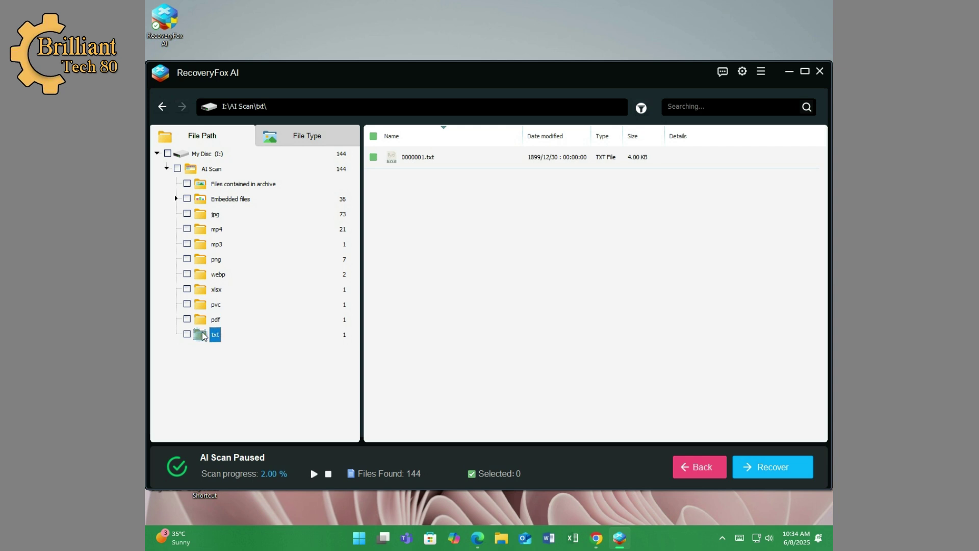
{"action": "left_click", "coordinate": [201, 215]}
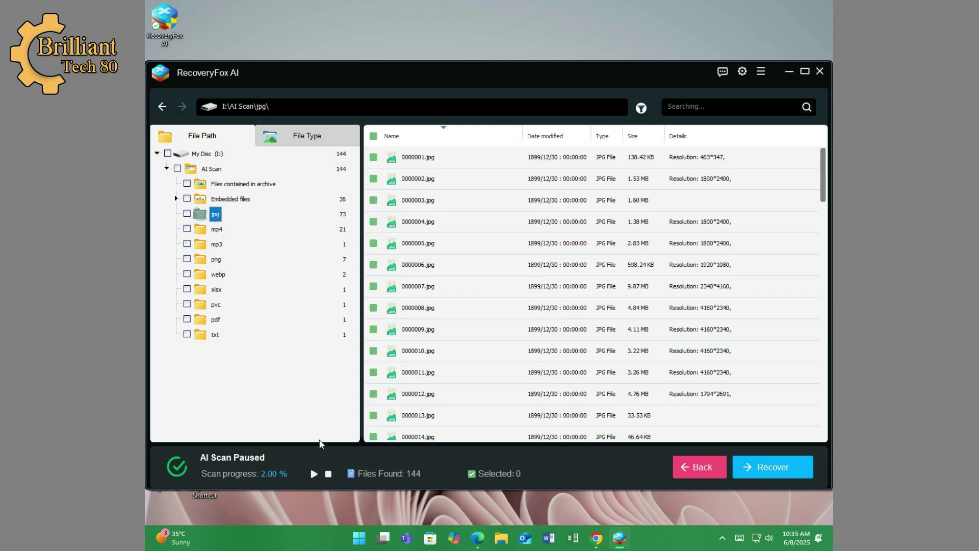
{"action": "left_click", "coordinate": [328, 474]}
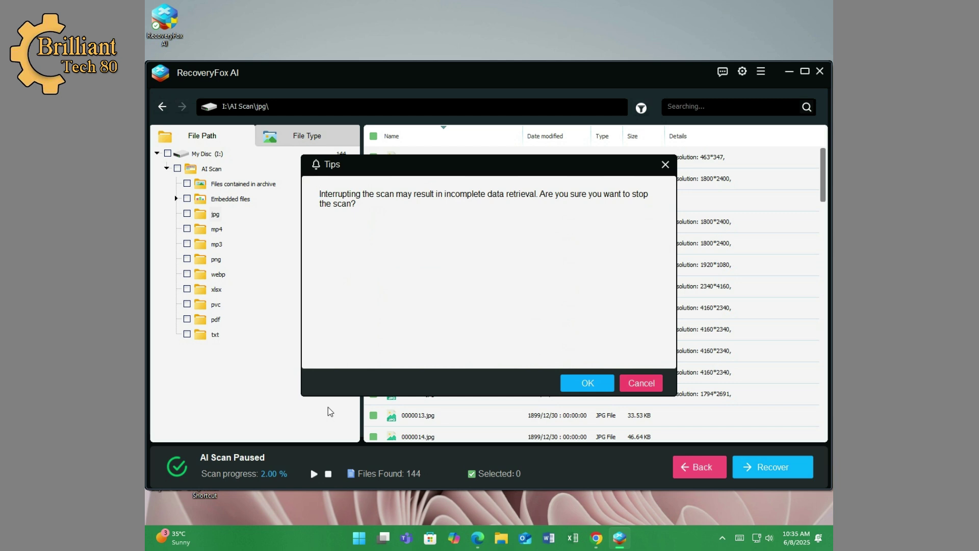
Confirm stopping the scan and tick the jpg, mp4 and png folders for recovery.
{"action": "left_click", "coordinate": [589, 385]}
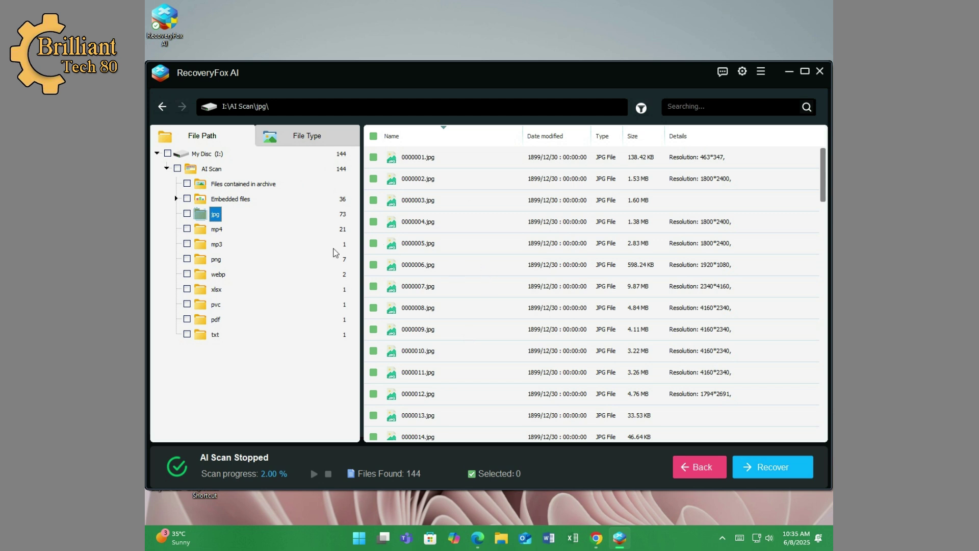
{"action": "left_click", "coordinate": [187, 214]}
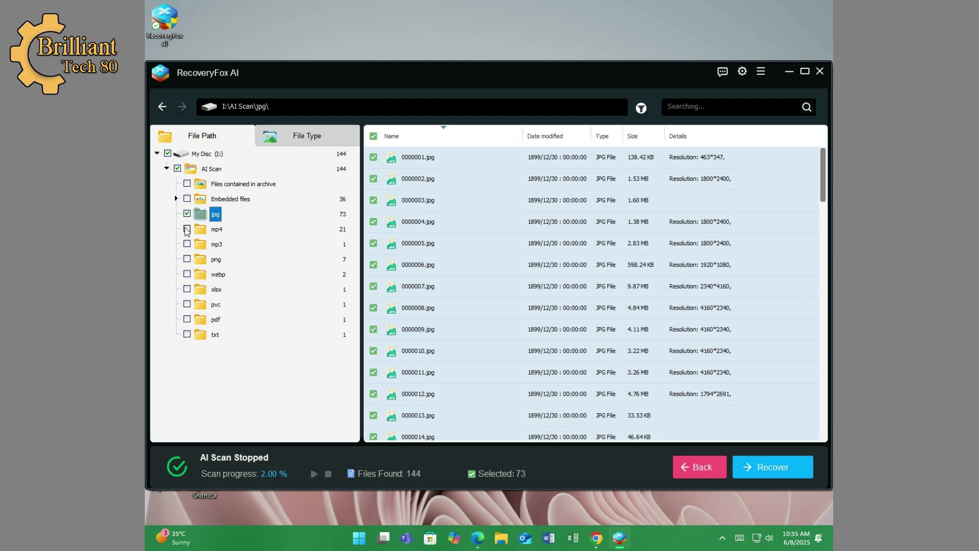
{"action": "left_click", "coordinate": [187, 229]}
{"action": "left_click", "coordinate": [187, 259]}
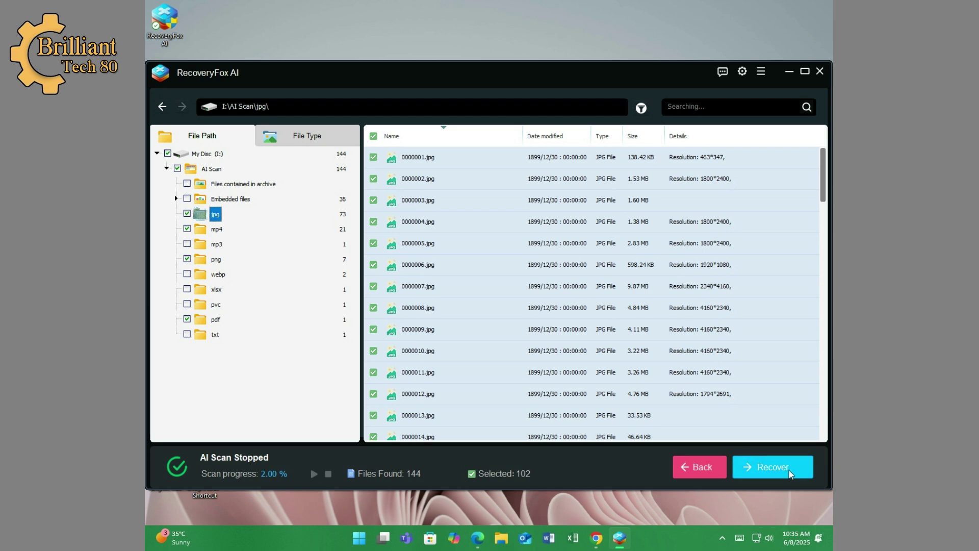
Start recovering the 102 selected files and browse to the Family (F:) drive as the destination.
{"action": "left_click", "coordinate": [750, 471]}
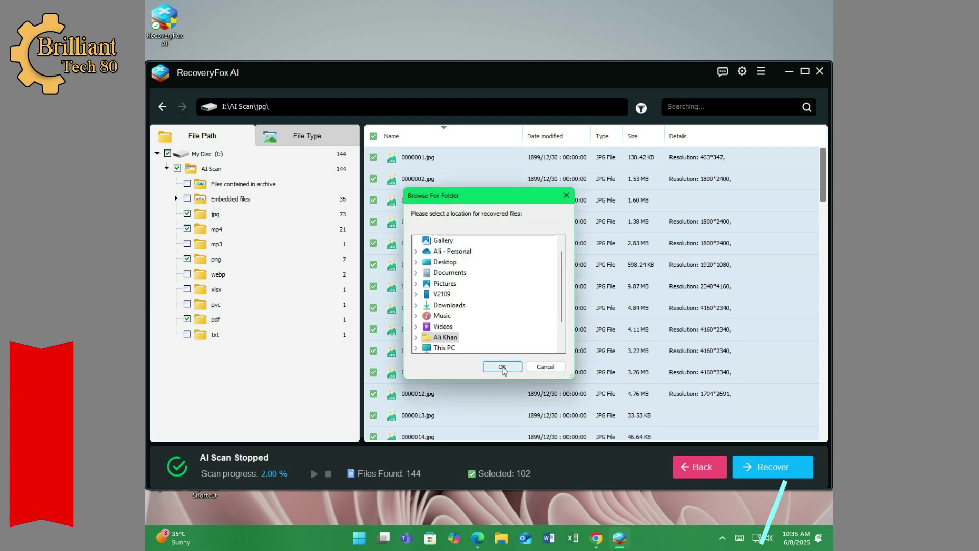
{"action": "scroll", "coordinate": [446, 307], "scroll_direction": "down", "scroll_amount": 1}
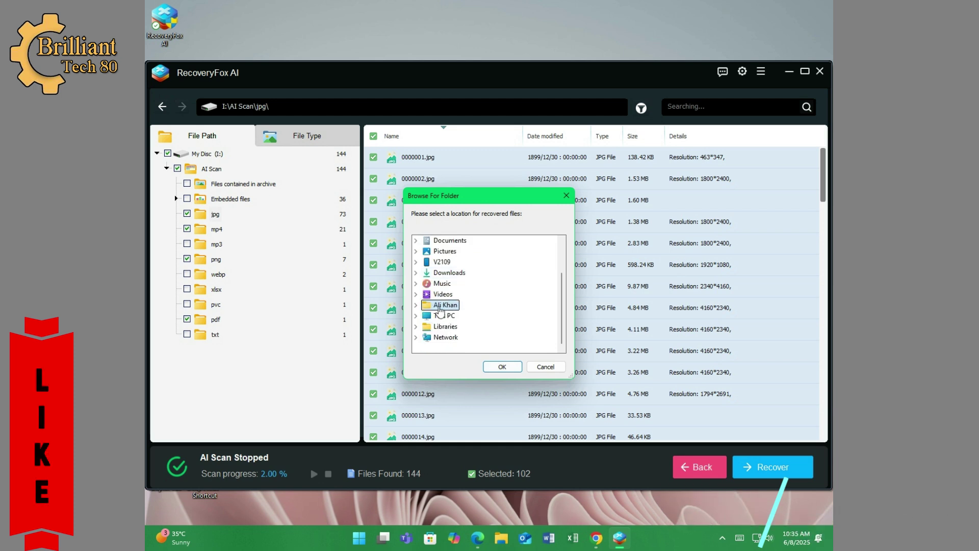
{"action": "left_click", "coordinate": [442, 317]}
{"action": "double_click", "coordinate": [442, 317]}
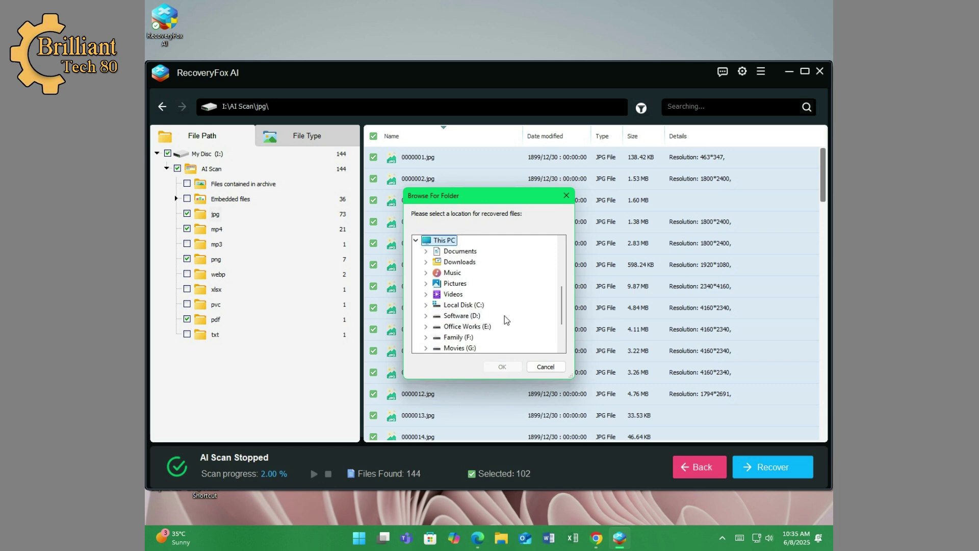
{"action": "scroll", "coordinate": [505, 315], "scroll_direction": "down", "scroll_amount": 2}
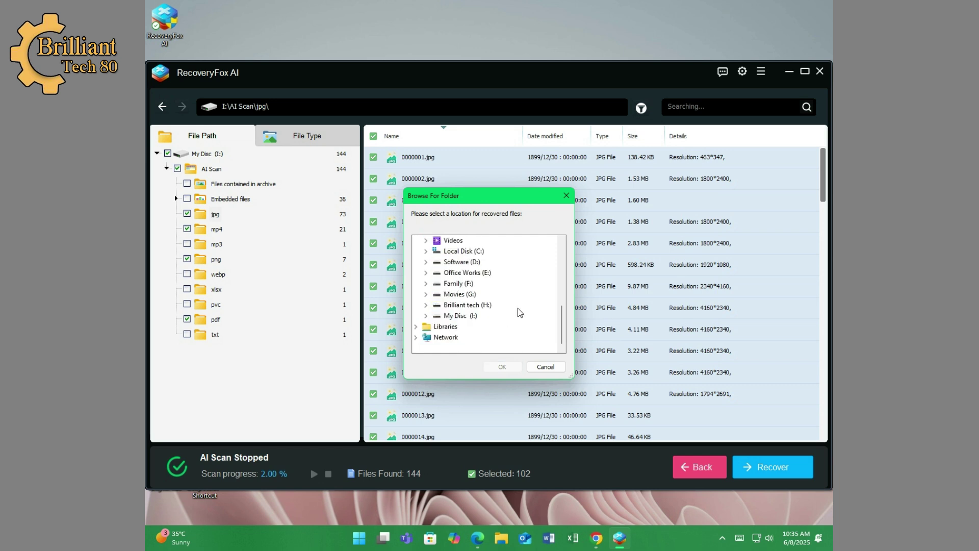
{"action": "double_click", "coordinate": [458, 284]}
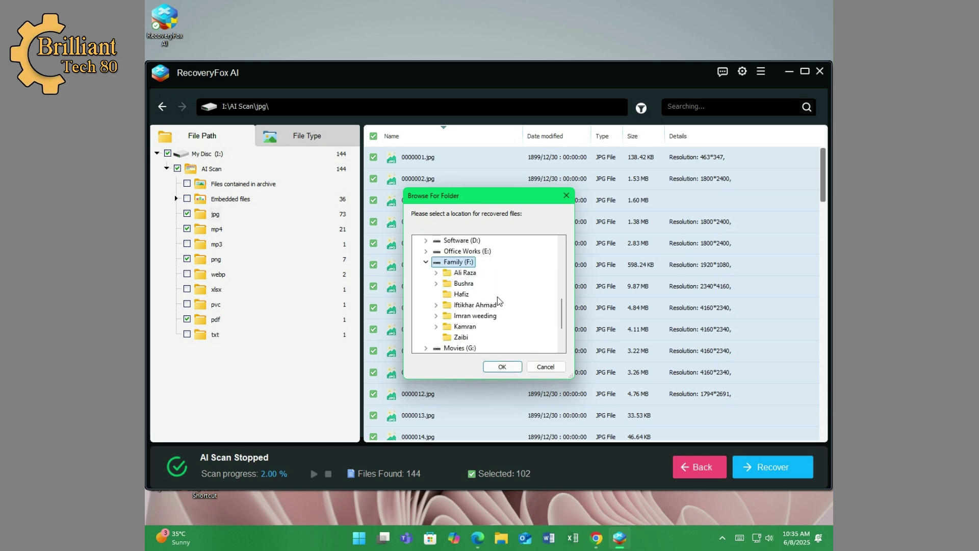
{"action": "scroll", "coordinate": [498, 301], "scroll_direction": "down", "scroll_amount": 2}
{"action": "left_click", "coordinate": [520, 253]}
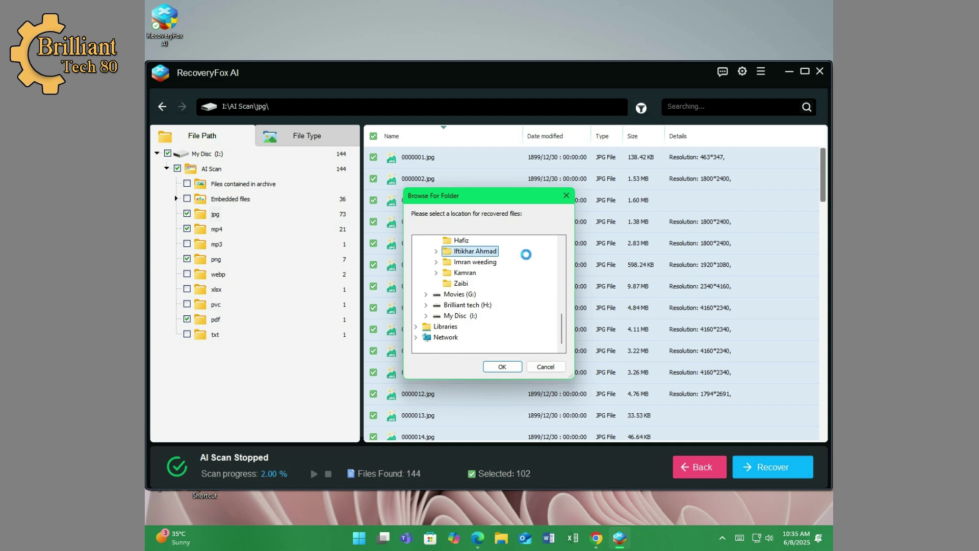
Create a new folder on Family (F:) and recover the files into it.
{"action": "right_click", "coordinate": [527, 256]}
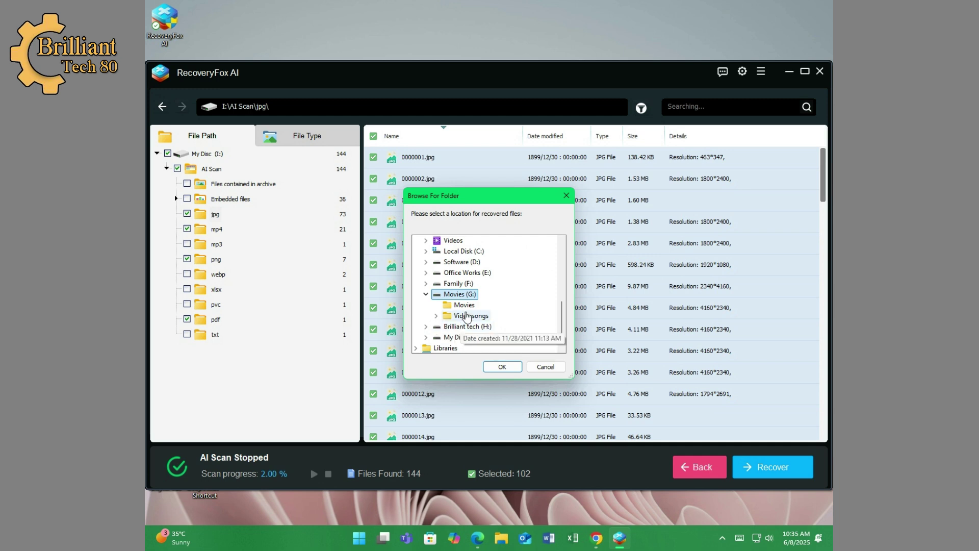
{"action": "right_click", "coordinate": [526, 287]}
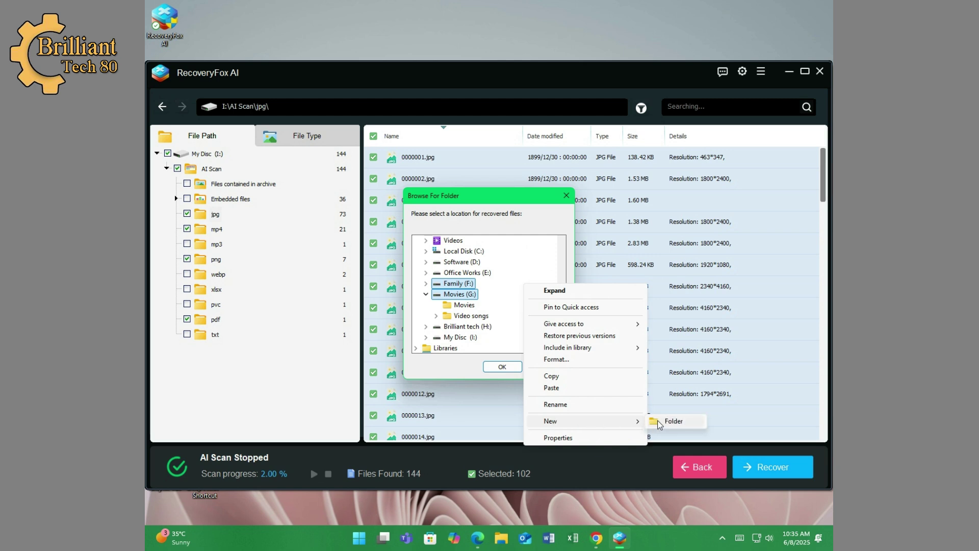
{"action": "left_click", "coordinate": [659, 421]}
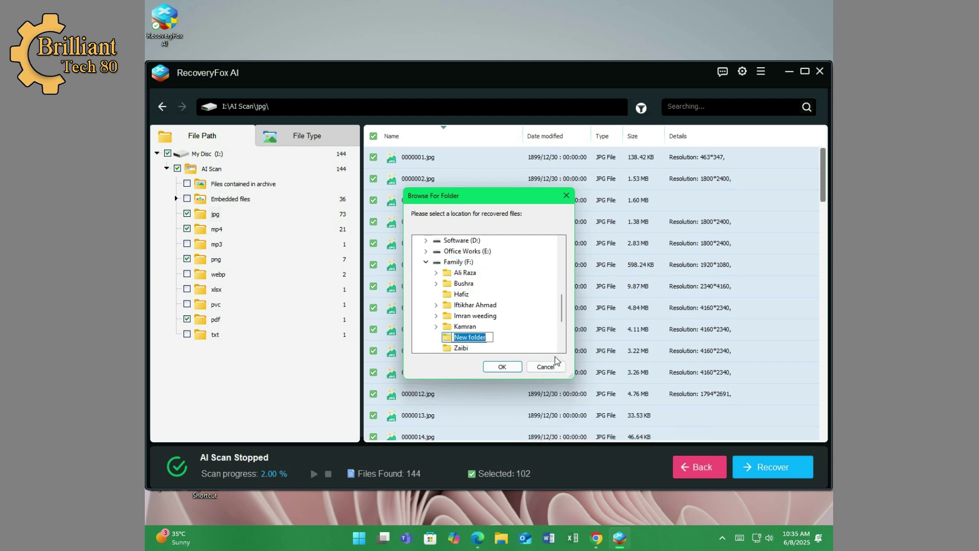
{"action": "left_click", "coordinate": [499, 366]}
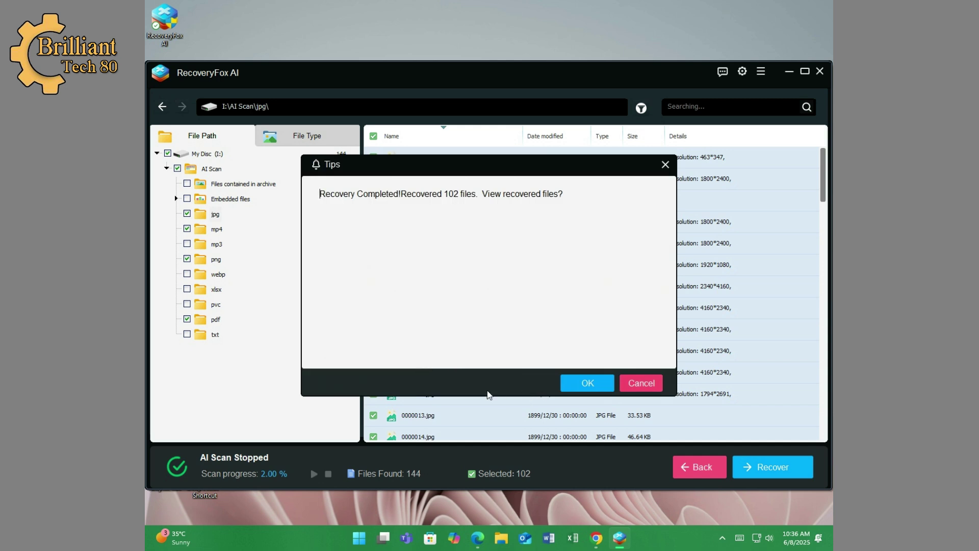
Open the recovered files at My Disc (I) > AI Scan in large icons and check the jpg folder.
{"action": "left_click", "coordinate": [583, 393]}
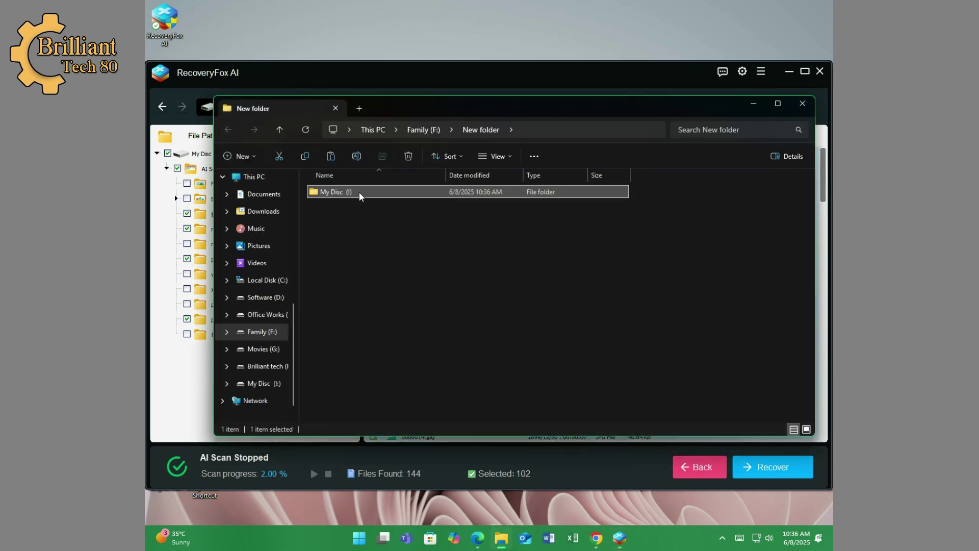
{"action": "double_click", "coordinate": [358, 193]}
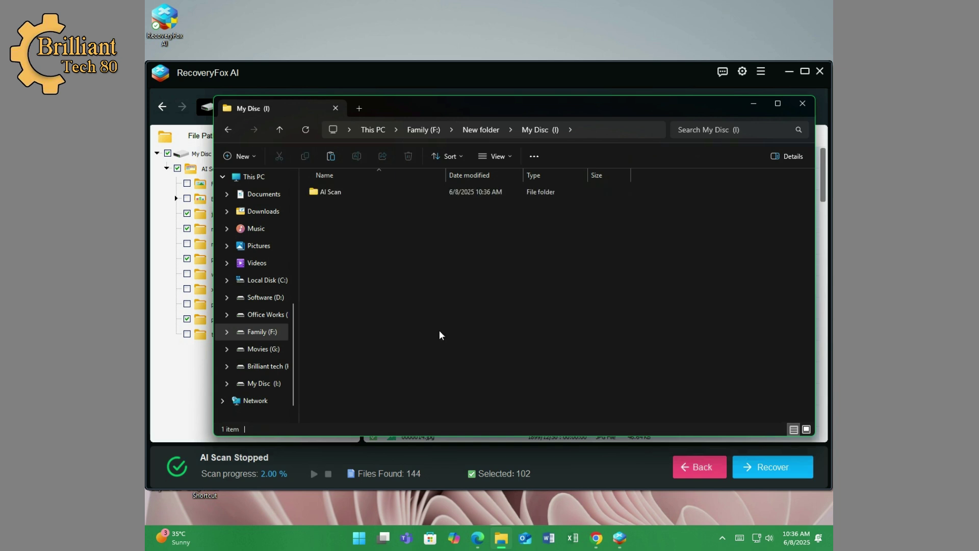
{"action": "double_click", "coordinate": [360, 190]}
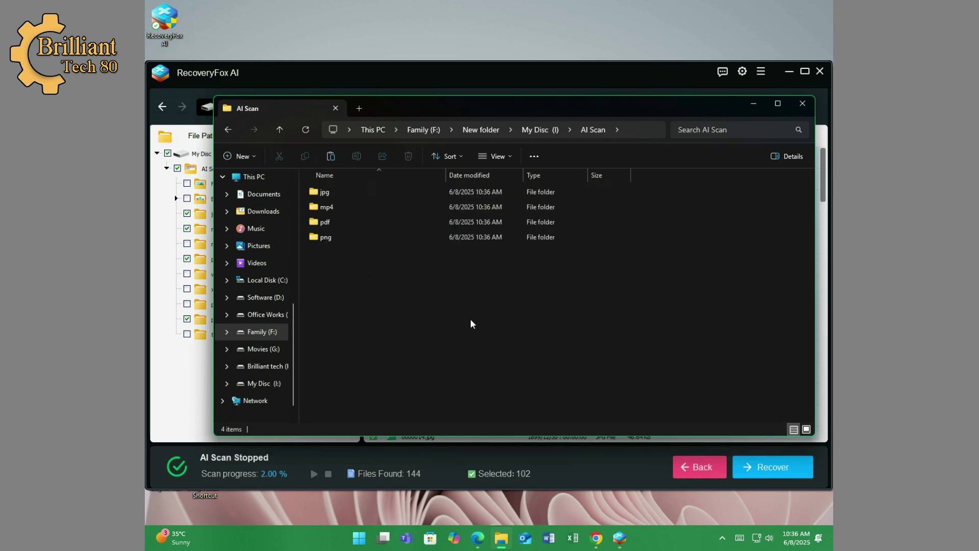
{"action": "left_click", "coordinate": [807, 430]}
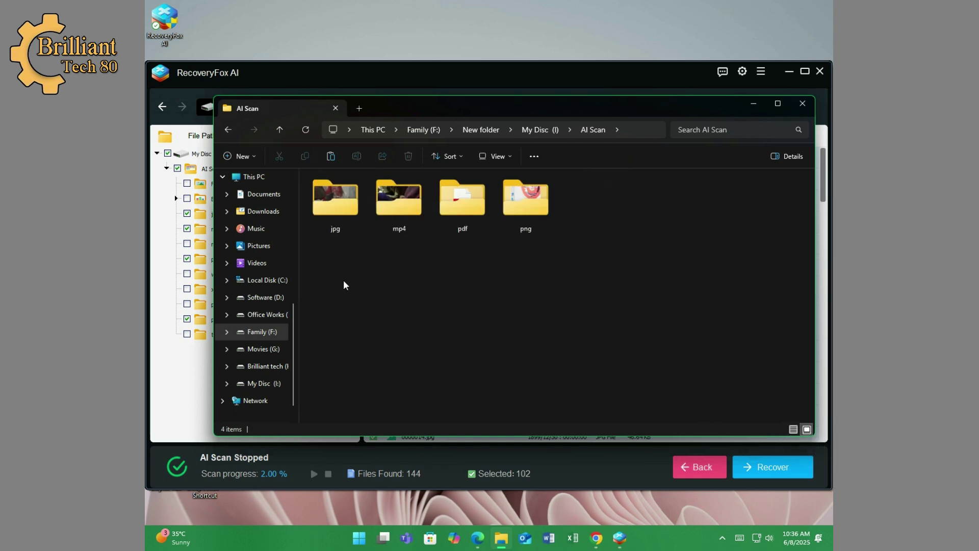
{"action": "double_click", "coordinate": [336, 214]}
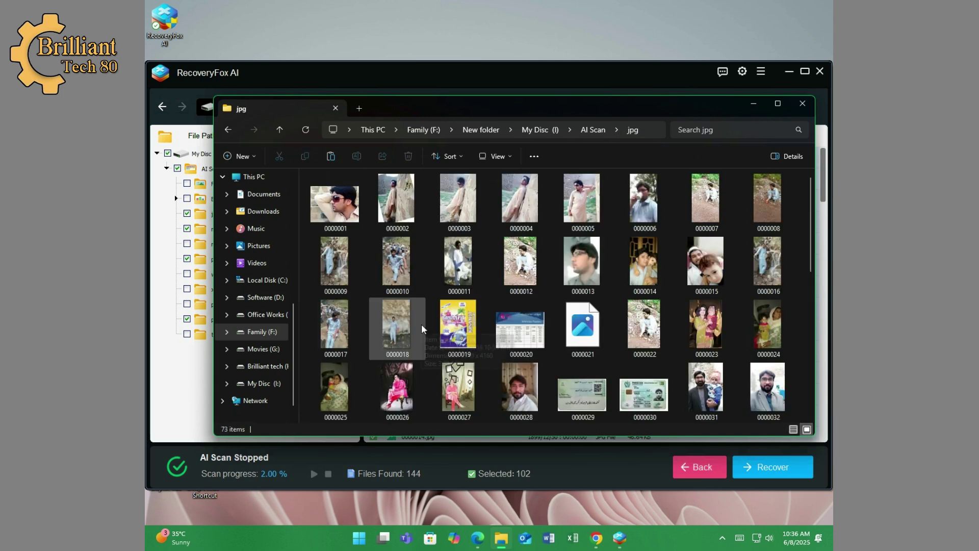
{"action": "left_click", "coordinate": [280, 127]}
Check the recovered mp4, pdf and png folders, then close File Explorer.
{"action": "double_click", "coordinate": [387, 217]}
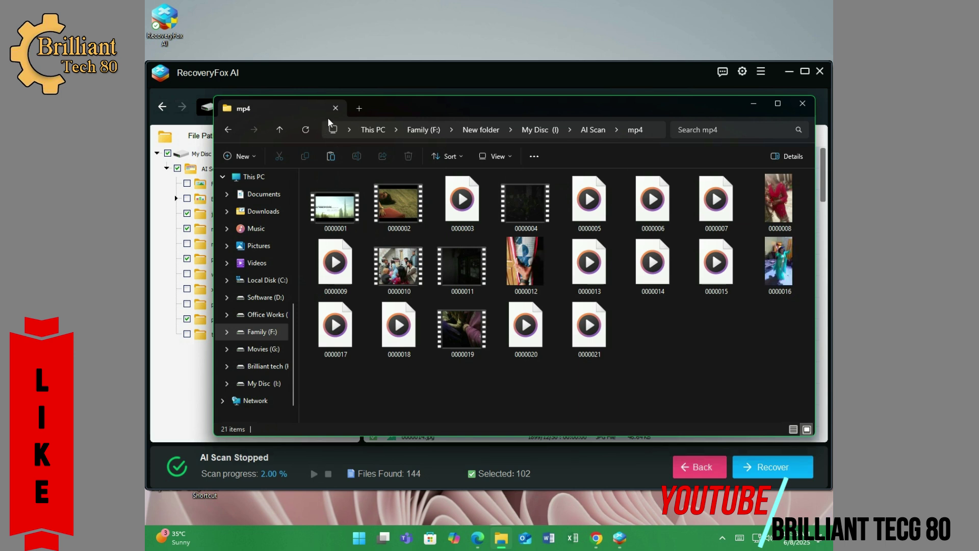
{"action": "left_click", "coordinate": [278, 129]}
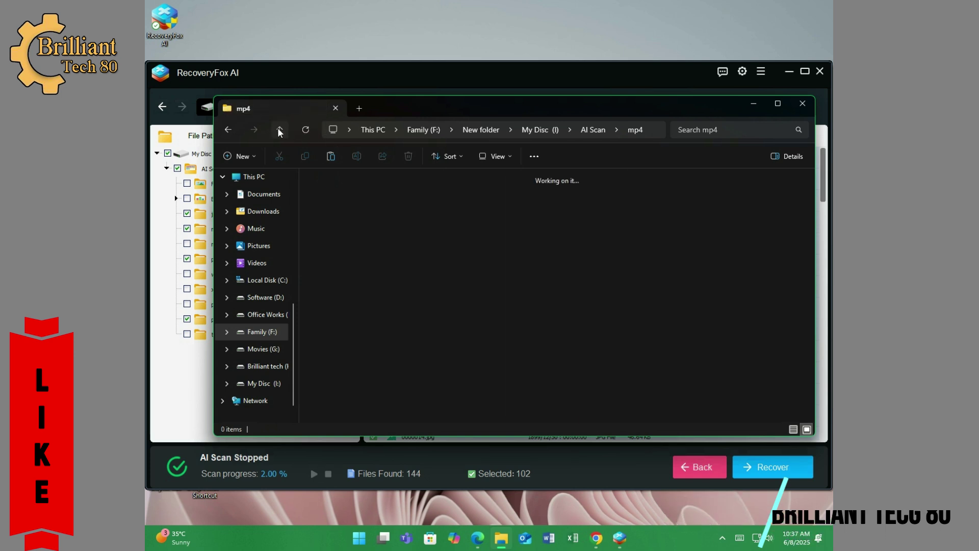
{"action": "double_click", "coordinate": [474, 217]}
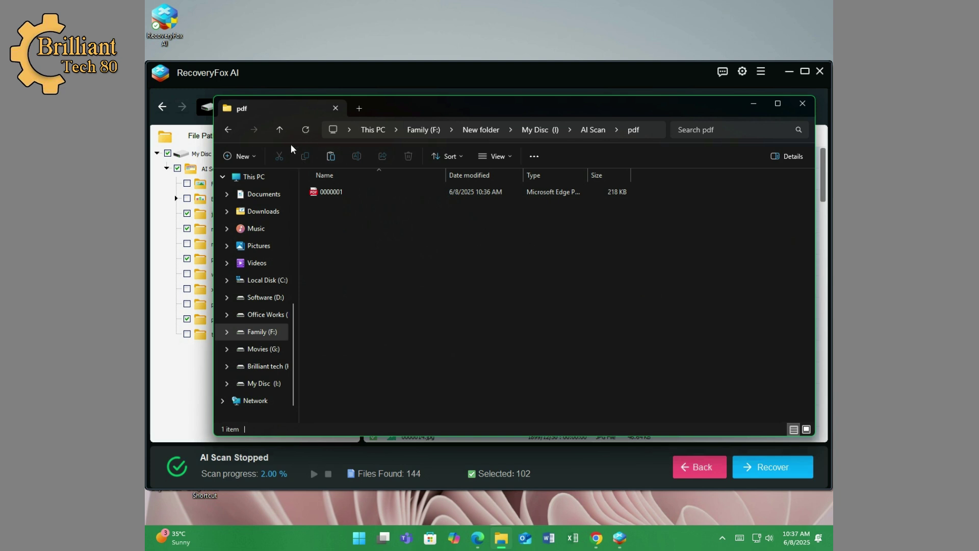
{"action": "left_click", "coordinate": [280, 129]}
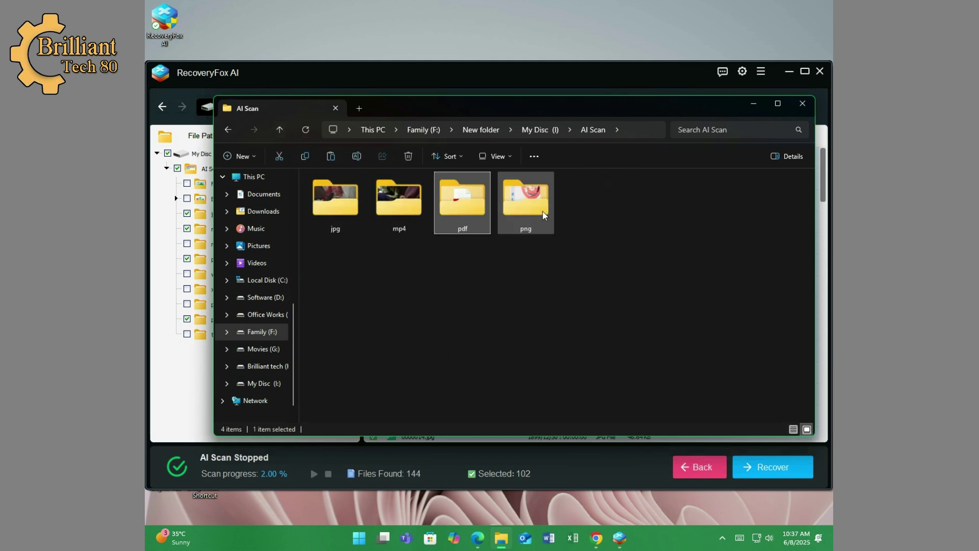
{"action": "double_click", "coordinate": [516, 212]}
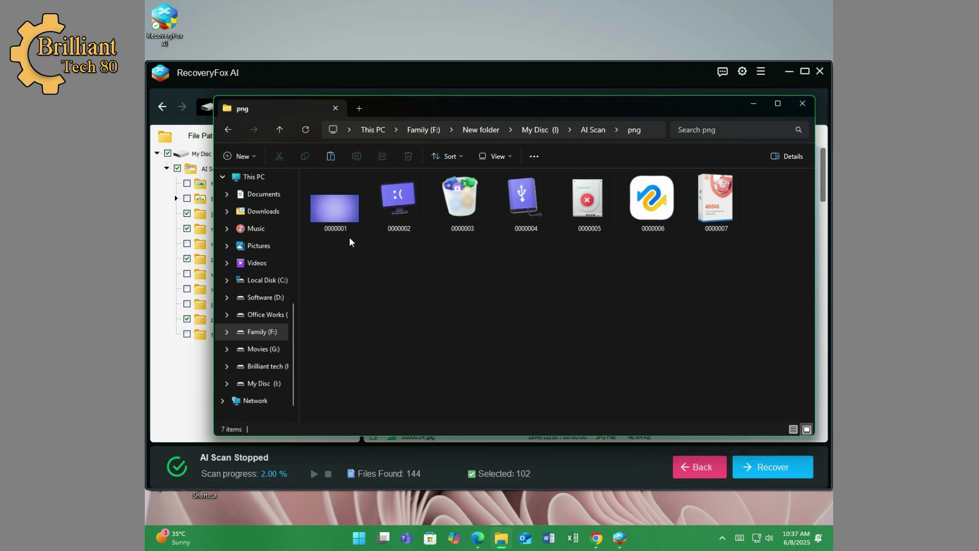
{"action": "left_click", "coordinate": [280, 129]}
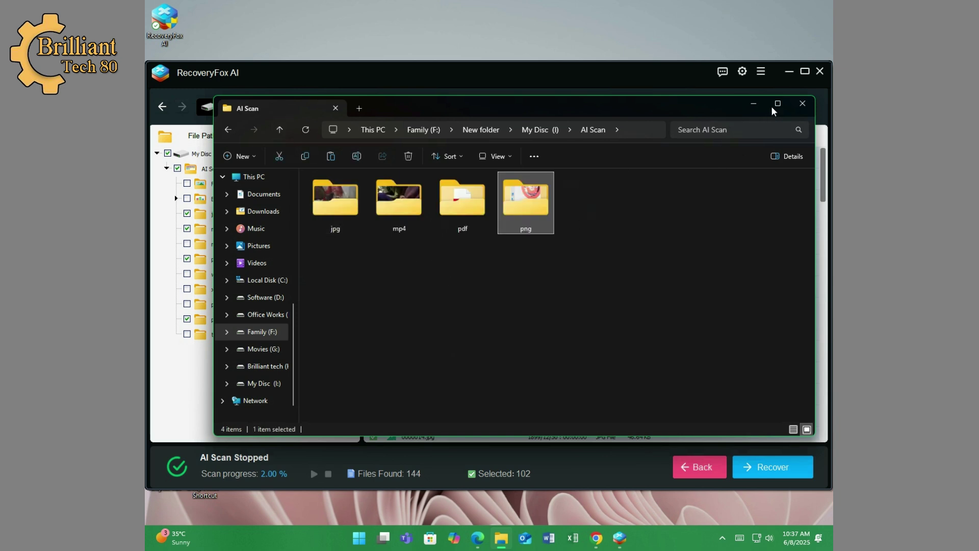
{"action": "left_click", "coordinate": [802, 104]}
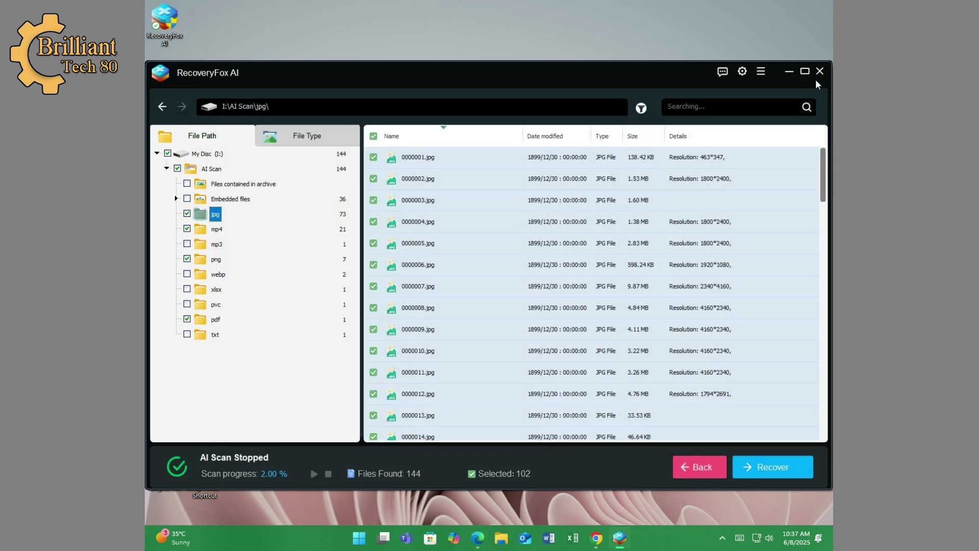
Step back through the txt and pdf results, then confirm leaving them for the drive list.
{"action": "left_click", "coordinate": [163, 107]}
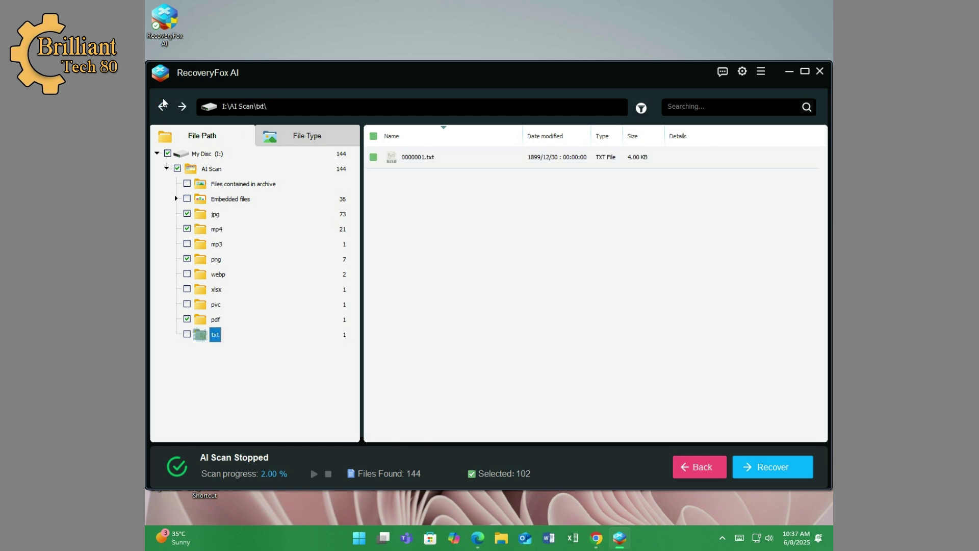
{"action": "left_click", "coordinate": [163, 107]}
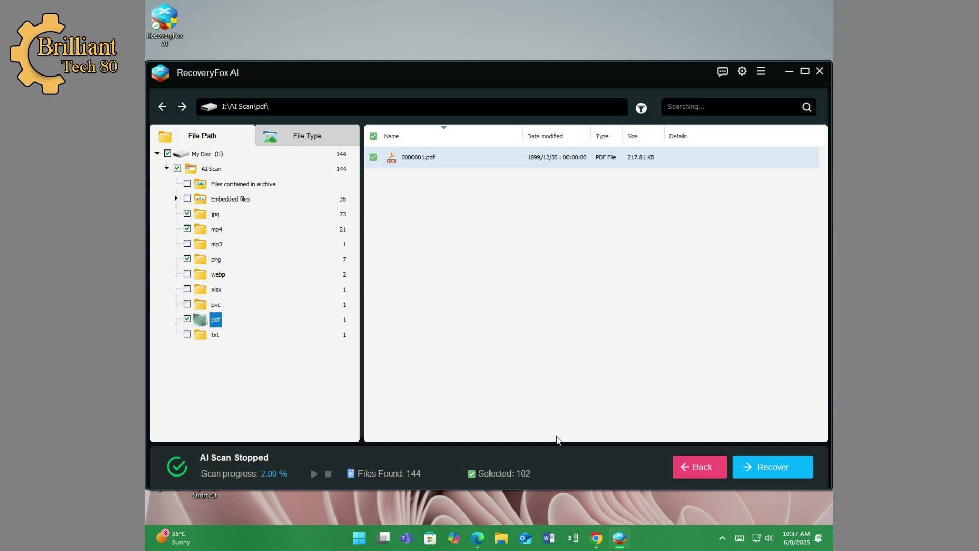
{"action": "left_click", "coordinate": [700, 467]}
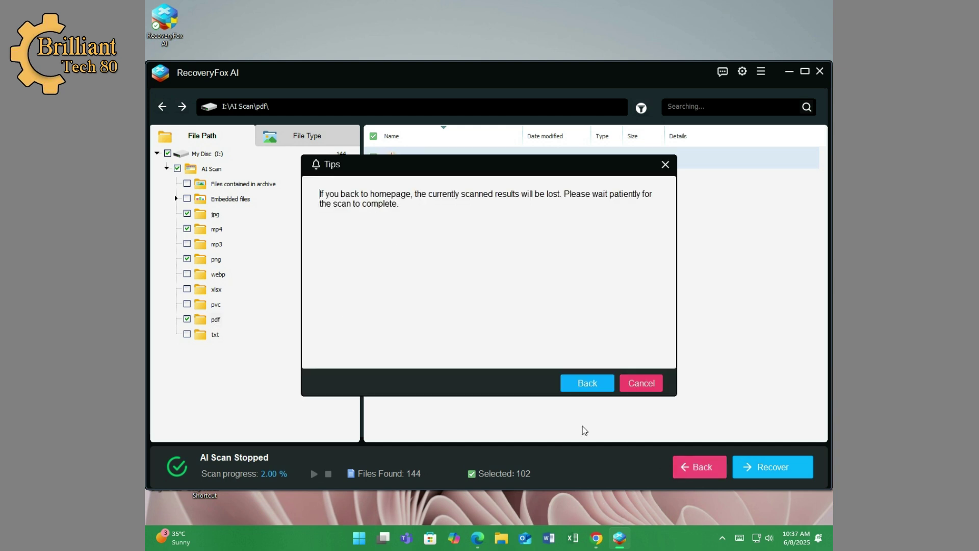
{"action": "left_click", "coordinate": [576, 380]}
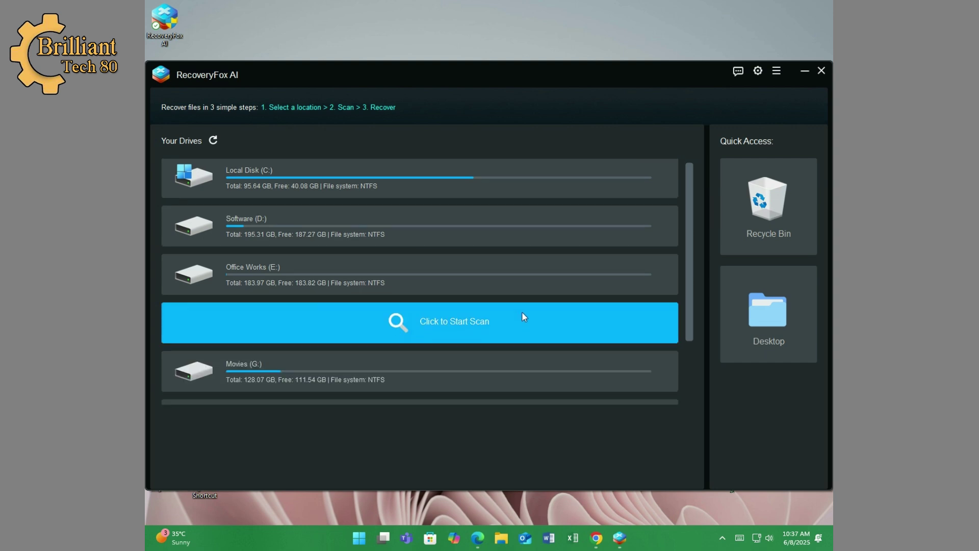
{"action": "scroll", "coordinate": [525, 306], "scroll_direction": "down", "scroll_amount": 2}
{"action": "scroll", "coordinate": [522, 275], "scroll_direction": "up", "scroll_amount": 2}
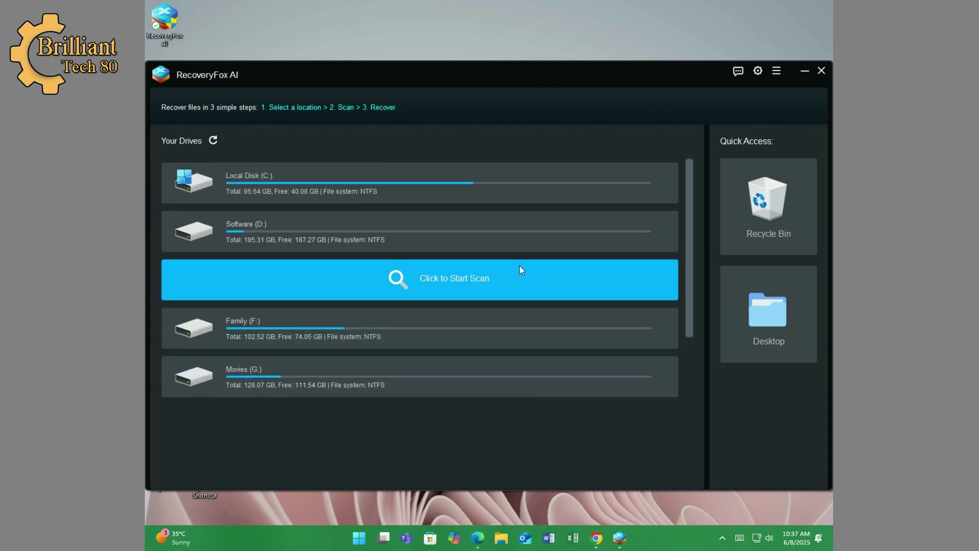